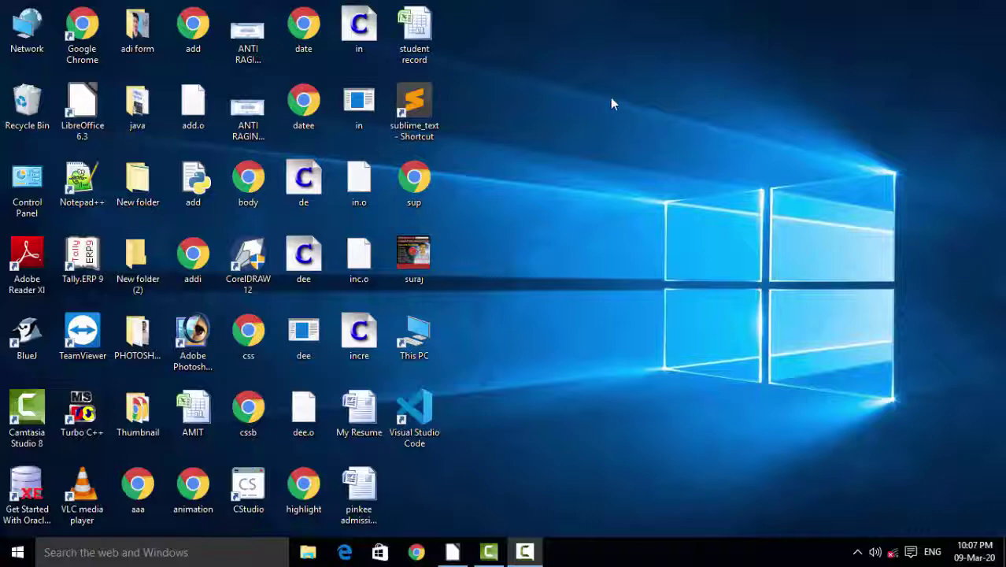
# Refresh the desktop a few times, then create a blank Calc spreadsheet, Untitled 1
pyautogui.rightClick(612, 103)
pyautogui.click(646, 139)
pyautogui.rightClick(646, 138)
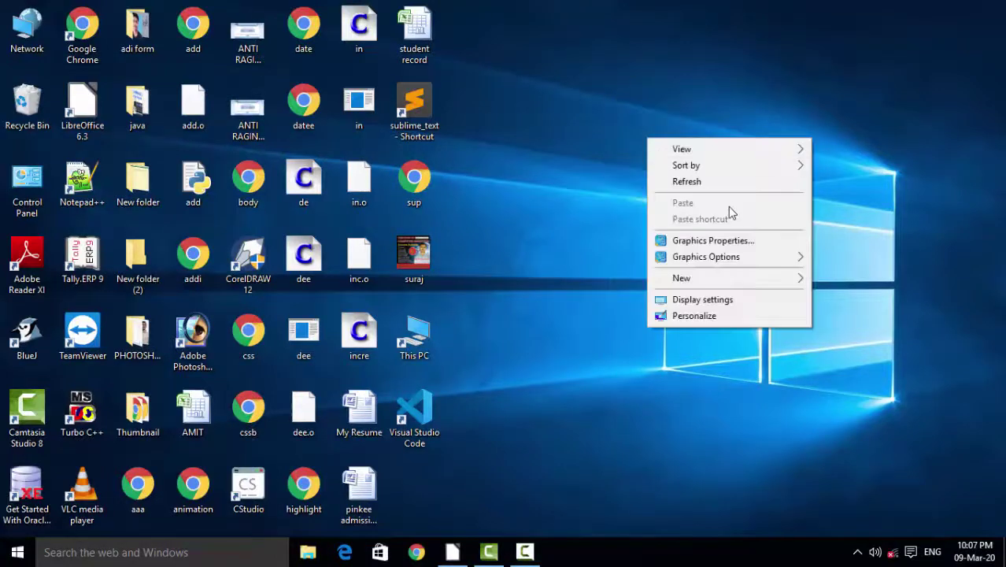
pyautogui.click(725, 182)
pyautogui.rightClick(725, 185)
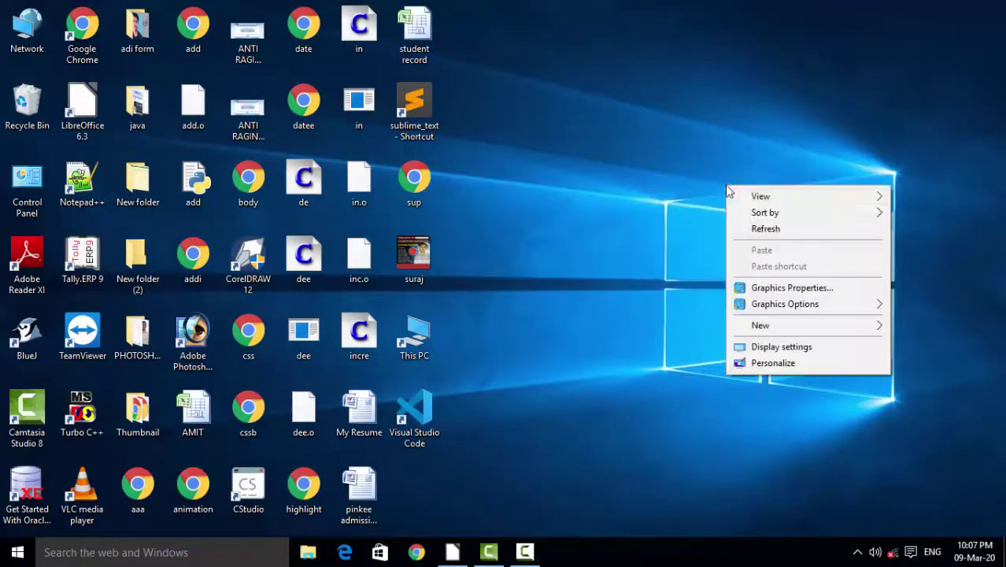
pyautogui.click(758, 230)
pyautogui.rightClick(628, 132)
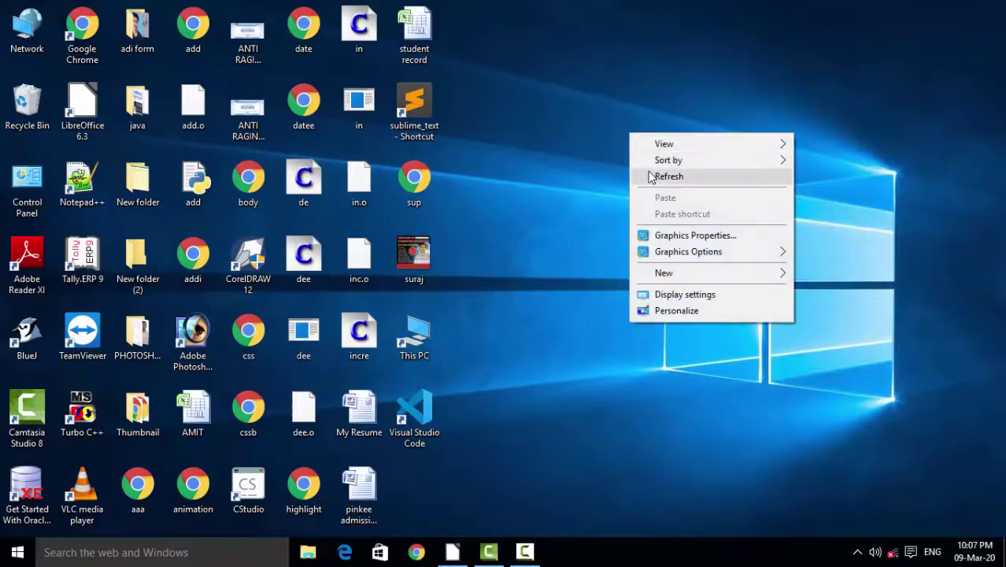
pyautogui.click(650, 176)
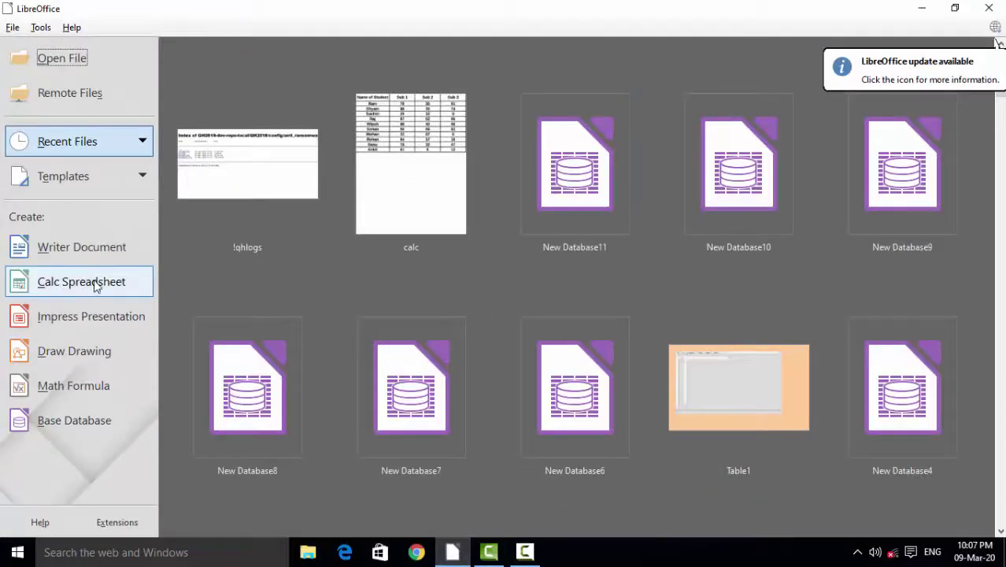
pyautogui.click(86, 289)
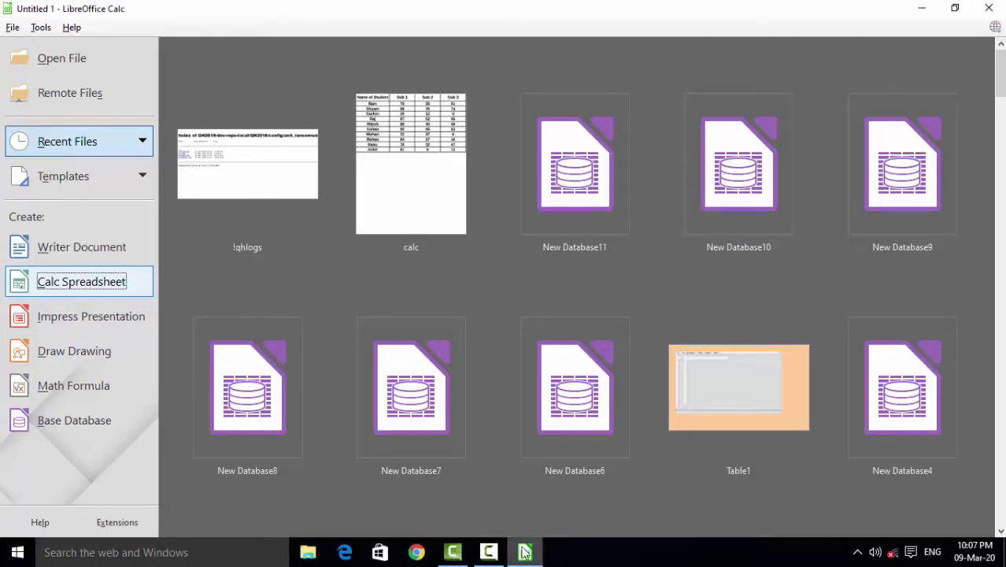
pyautogui.moveTo(525, 552)
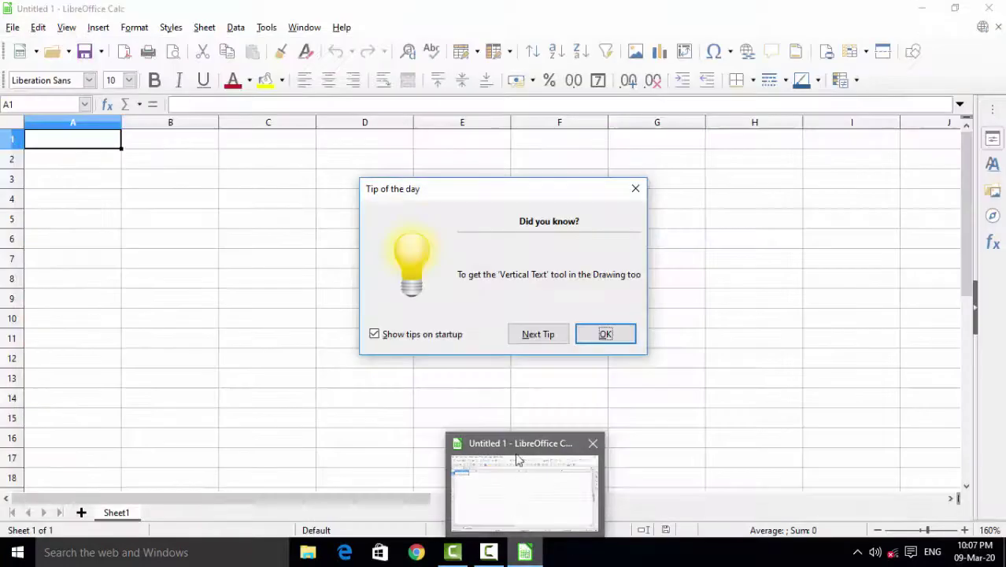
# Close the Tip of the day dialog with OK
pyautogui.click(605, 335)
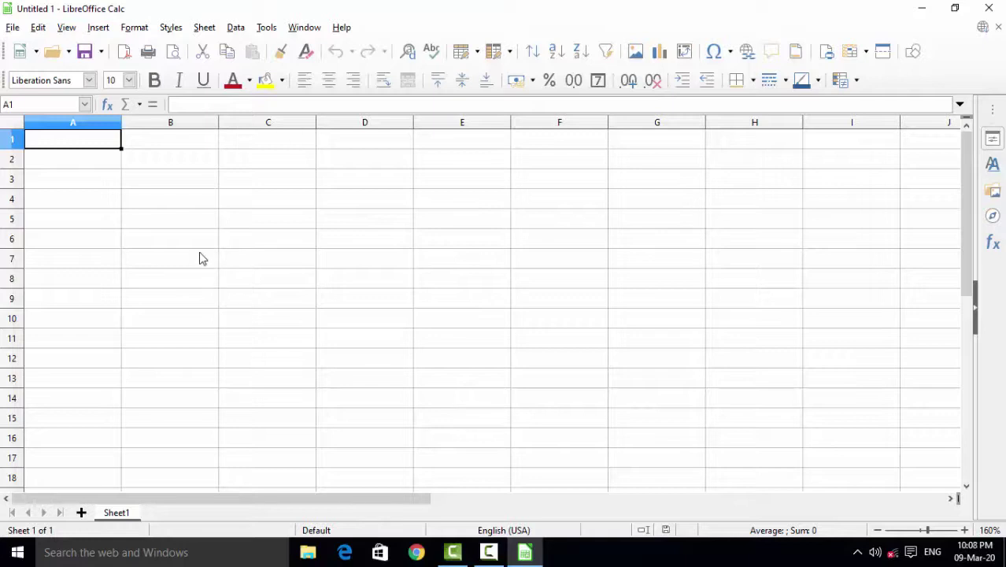
# Enter headers Student Name in A1, Sub1 in B1 and Sub2 in C1, then select B1:C1
pyautogui.write('S')
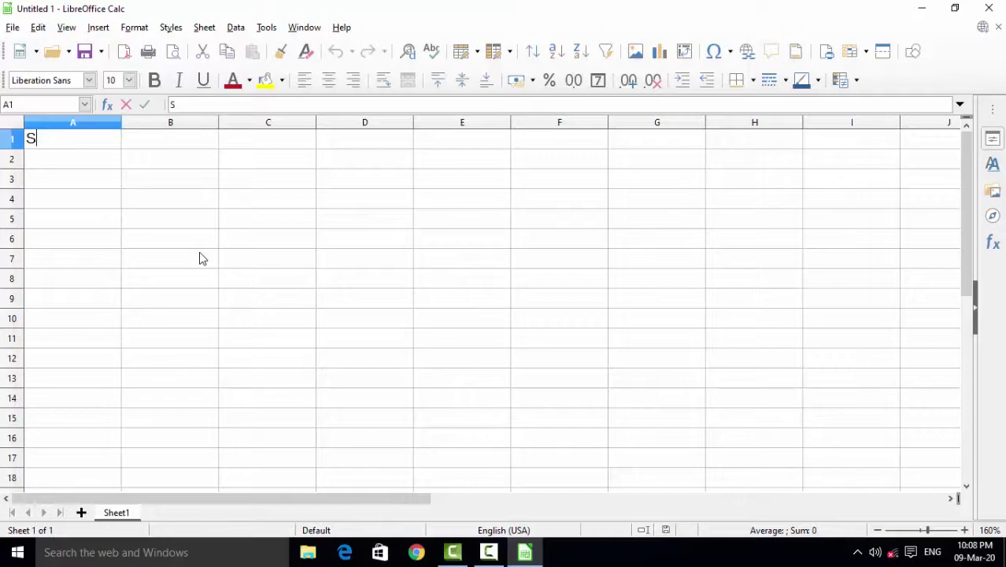
pyautogui.write('tud')
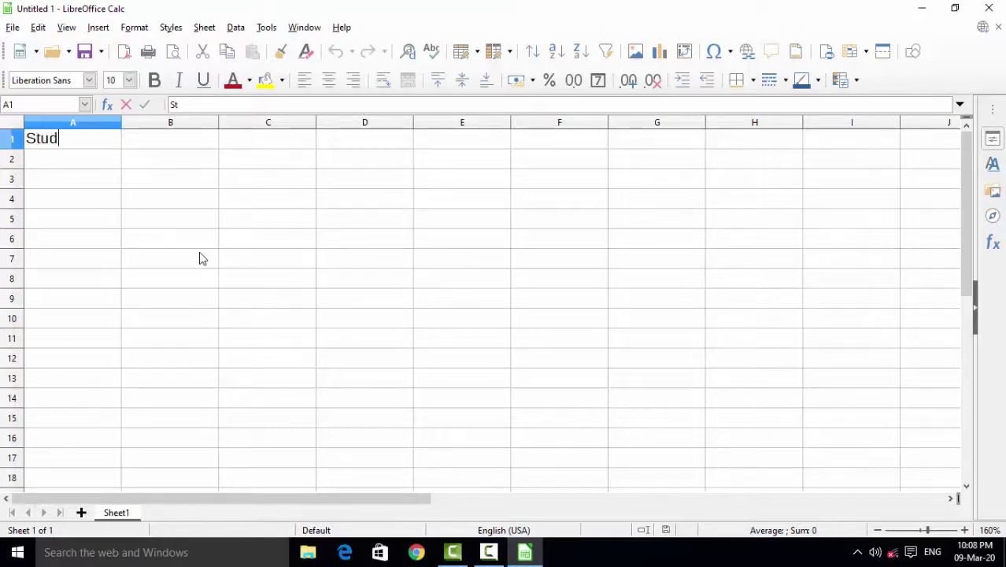
pyautogui.write('ent Name')
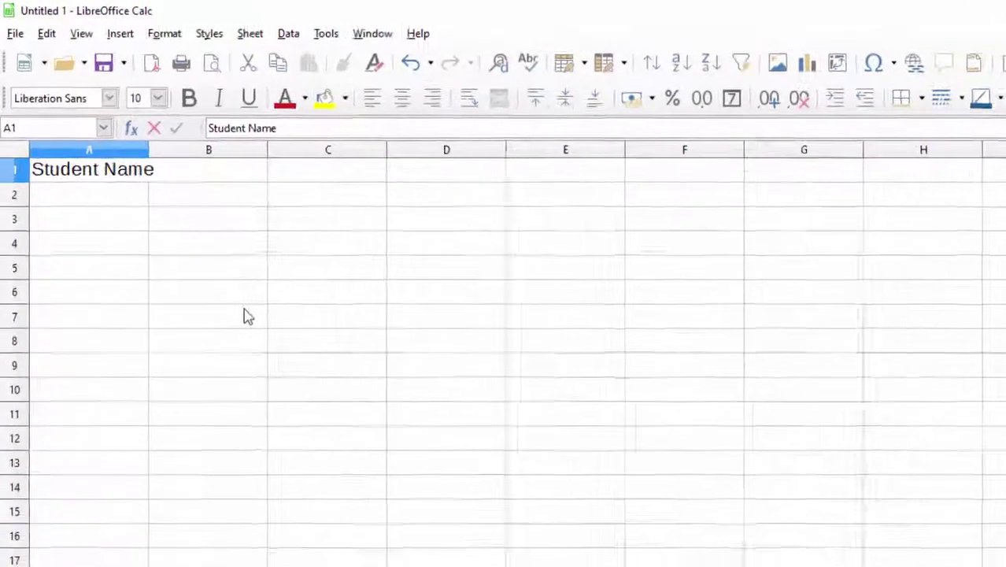
pyautogui.click(158, 218)
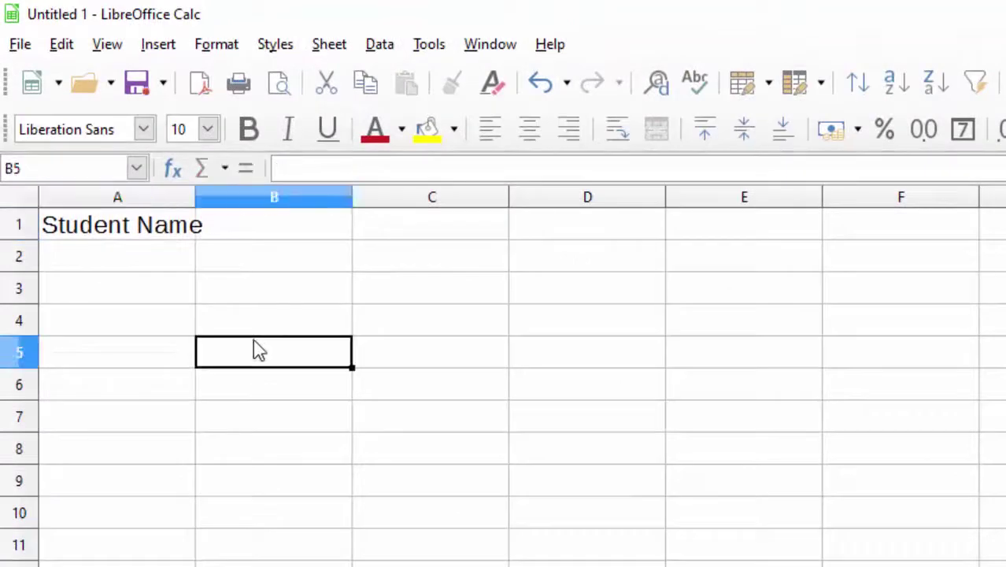
pyautogui.click(281, 234)
pyautogui.write('Su')
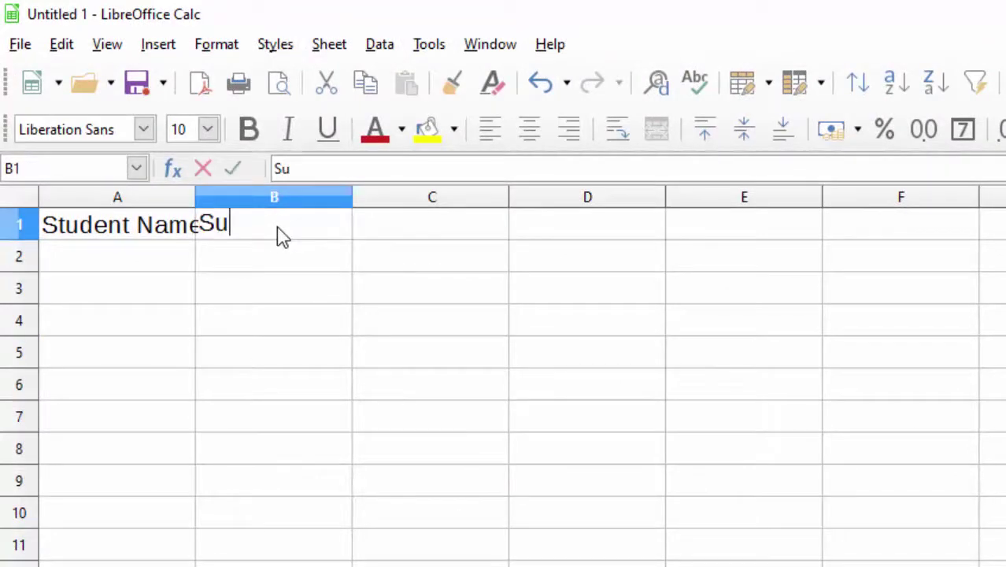
pyautogui.write('b1')
pyautogui.press('Tab')
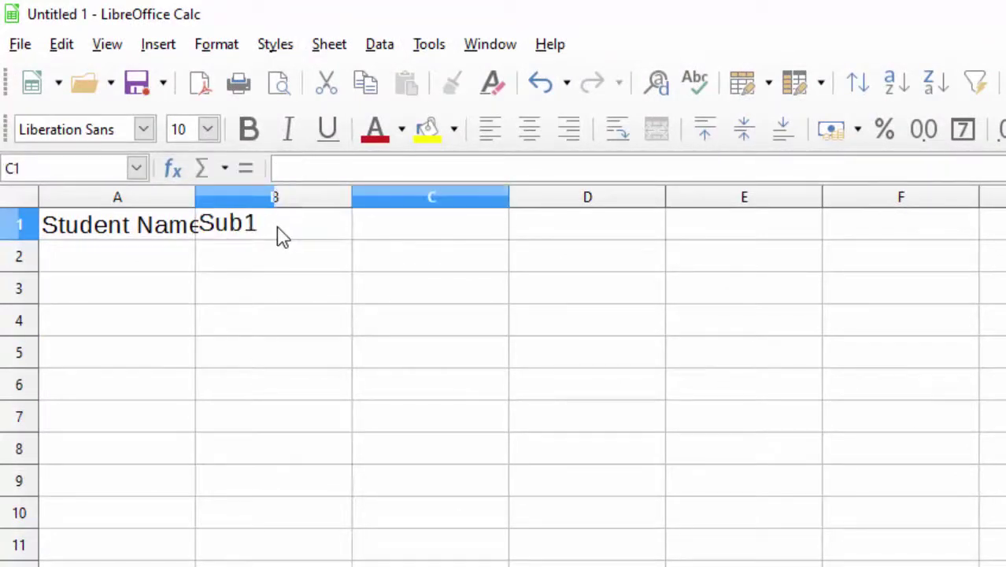
pyautogui.write('S')
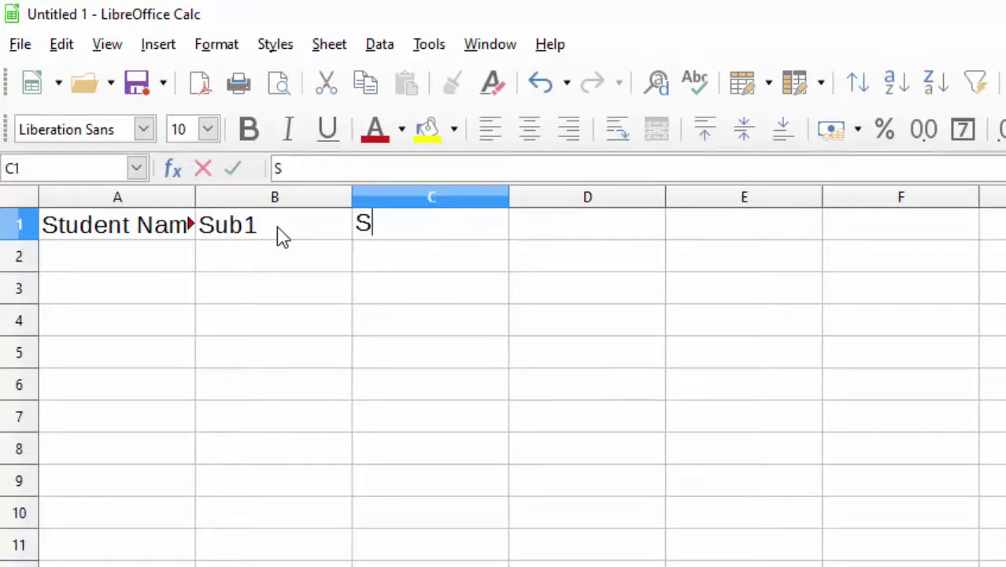
pyautogui.write('ub2')
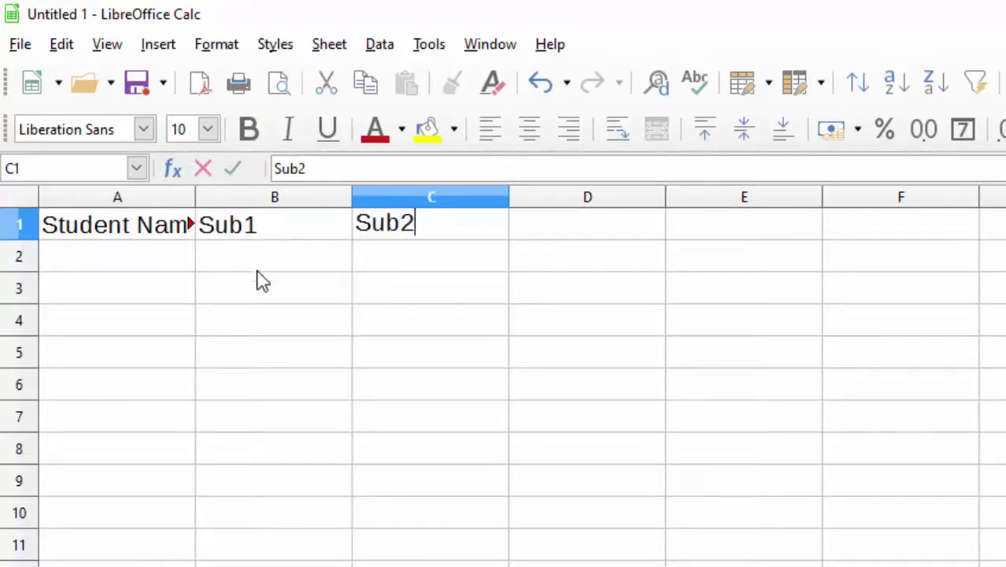
pyautogui.click(295, 284)
pyautogui.click(271, 226)
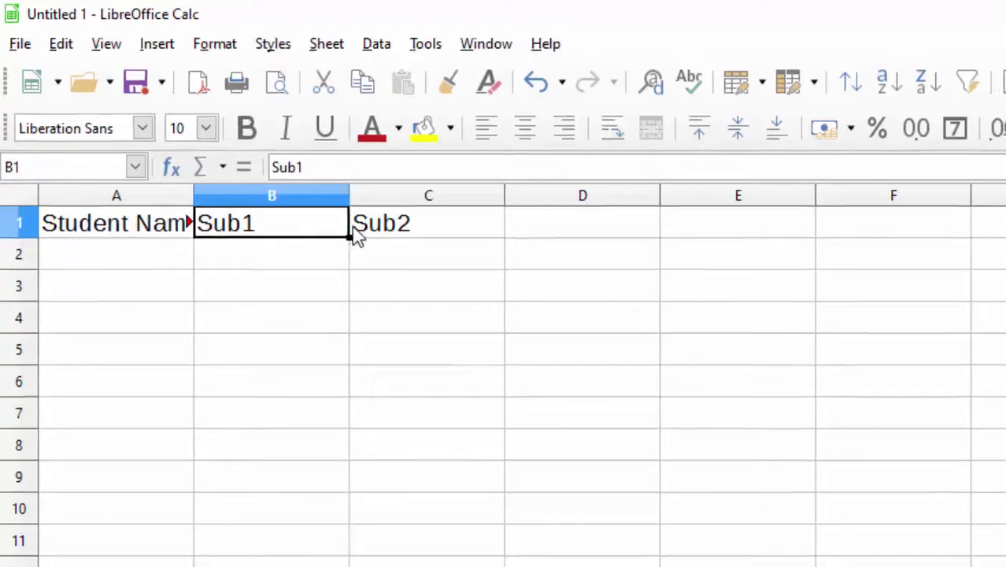
pyautogui.keyDown('shift'); pyautogui.click(353, 230); pyautogui.keyUp('shift')
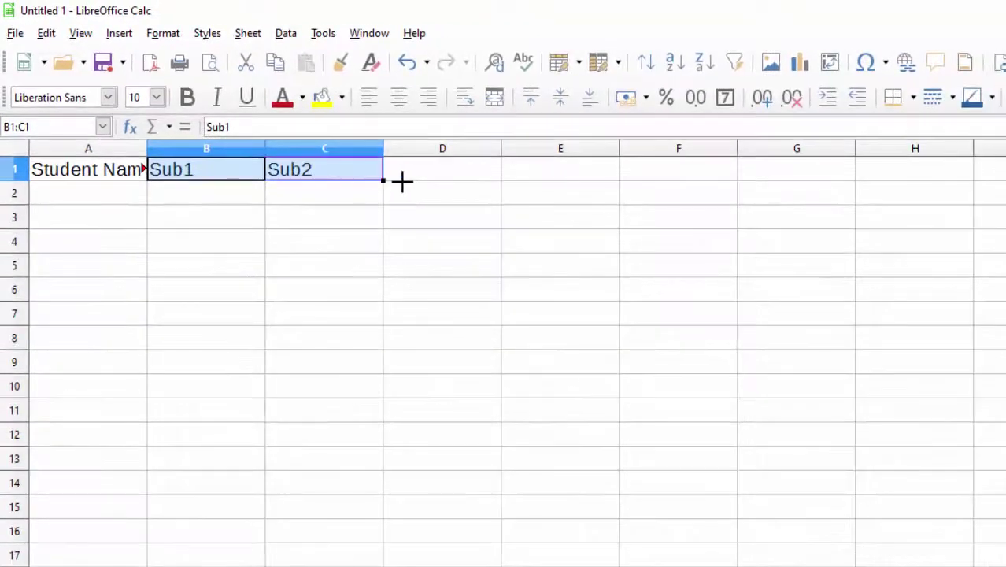
# Autofill Sub3, Sub4 and Sub5 into D1:F1 from the B1:C1 headers
pyautogui.moveTo(402, 182); pyautogui.dragTo(686, 201)
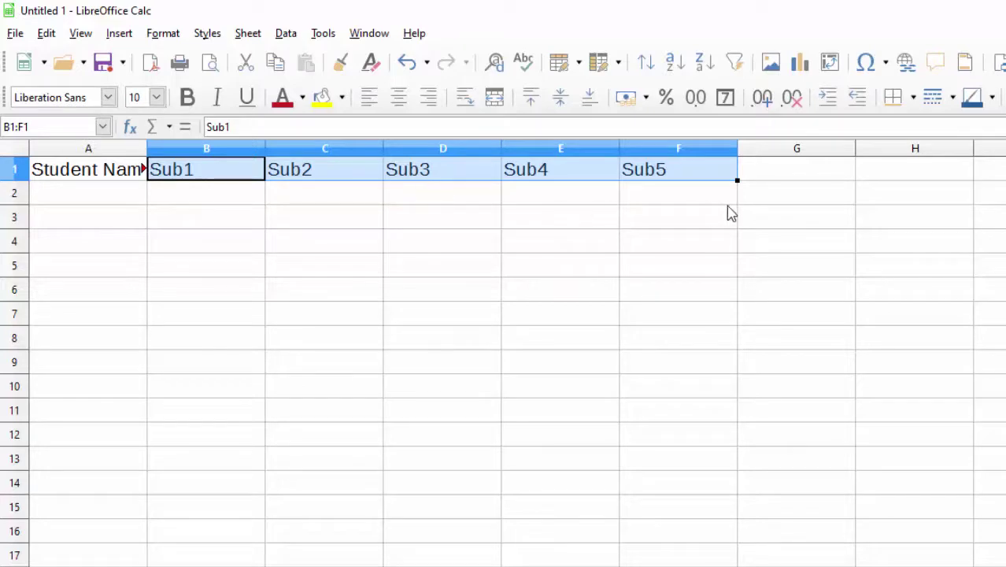
pyautogui.click(754, 178)
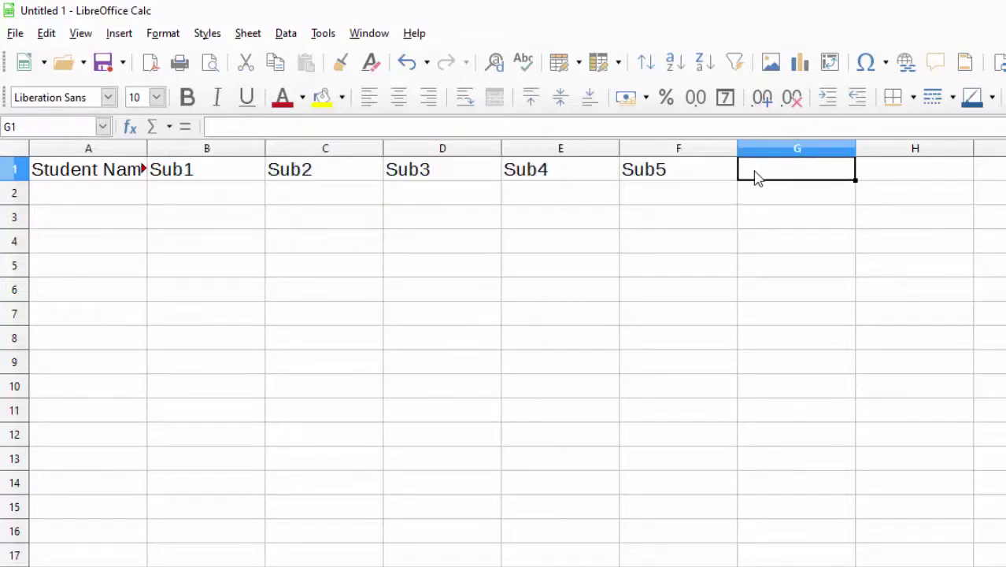
# Type headers Obtained Marks, Min, Max and Average in G1:J1, and start Percent in K1
pyautogui.write('Obta')
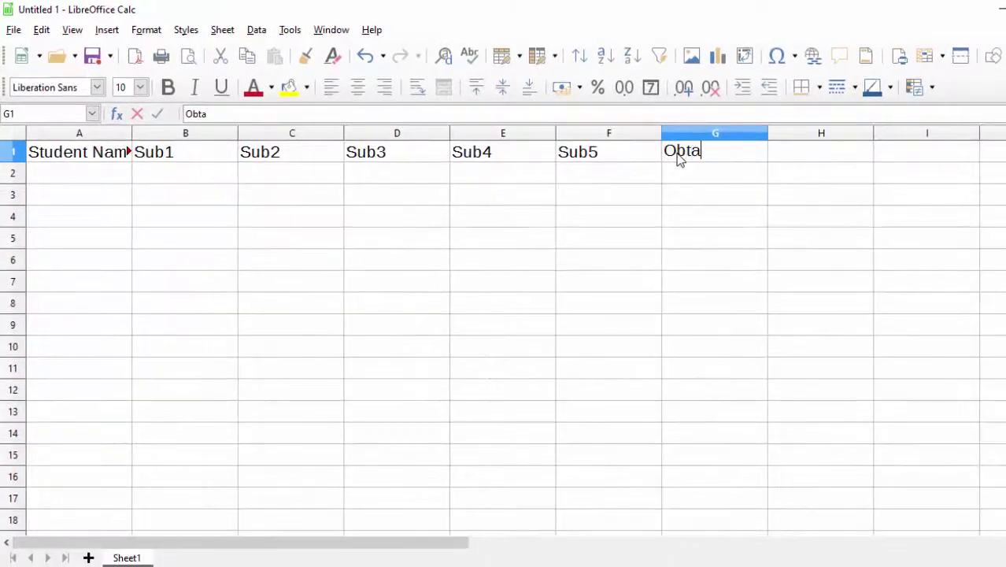
pyautogui.write('ined ')
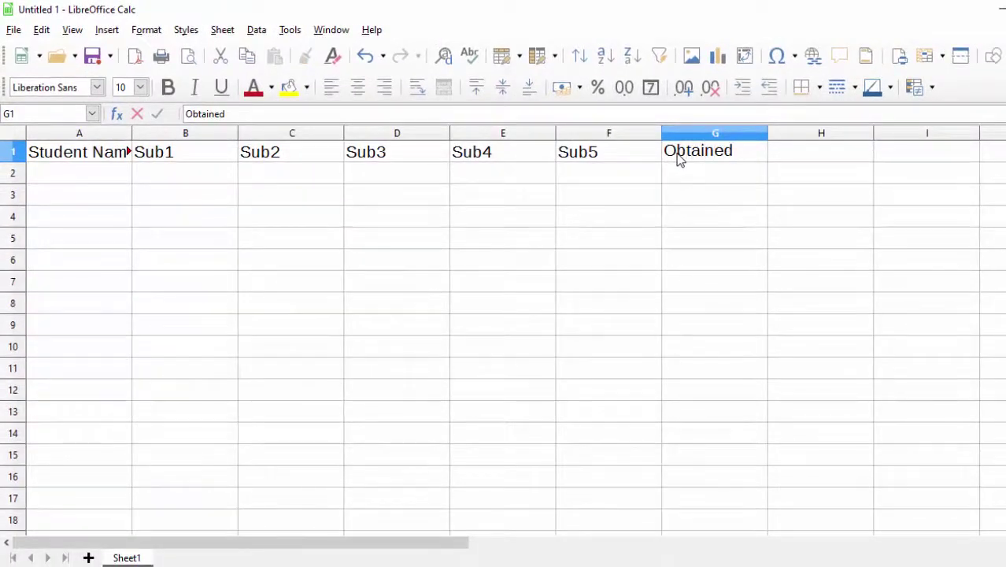
pyautogui.write('Marks')
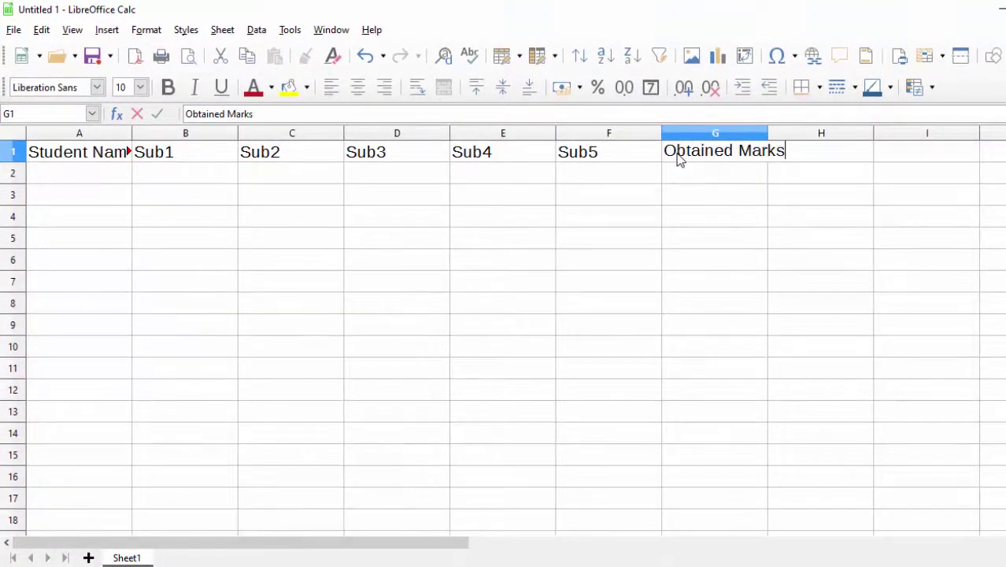
pyautogui.press('Tab')
pyautogui.write('Mi')
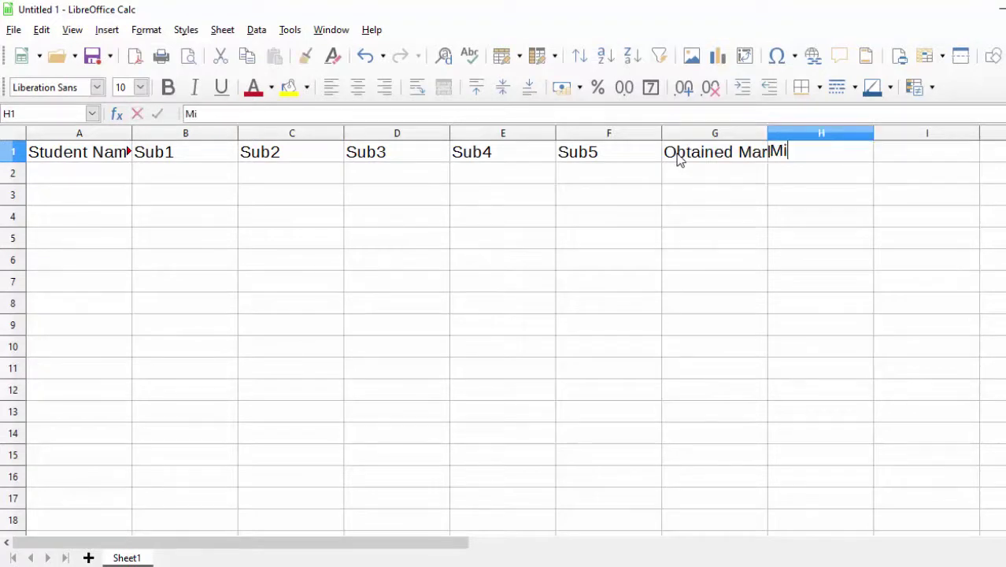
pyautogui.write('n')
pyautogui.press('Tab')
pyautogui.write('M')
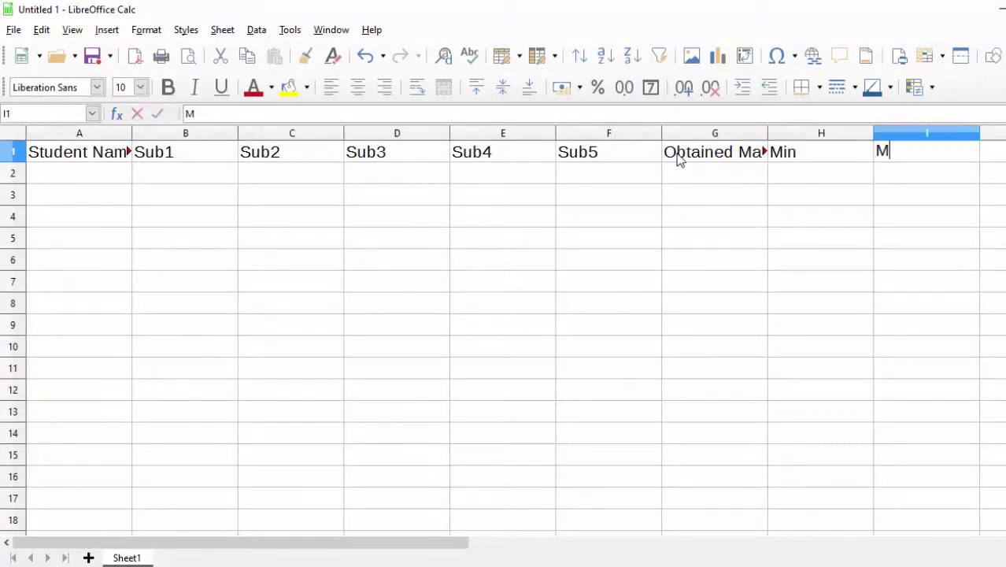
pyautogui.write('ax')
pyautogui.press('Tab')
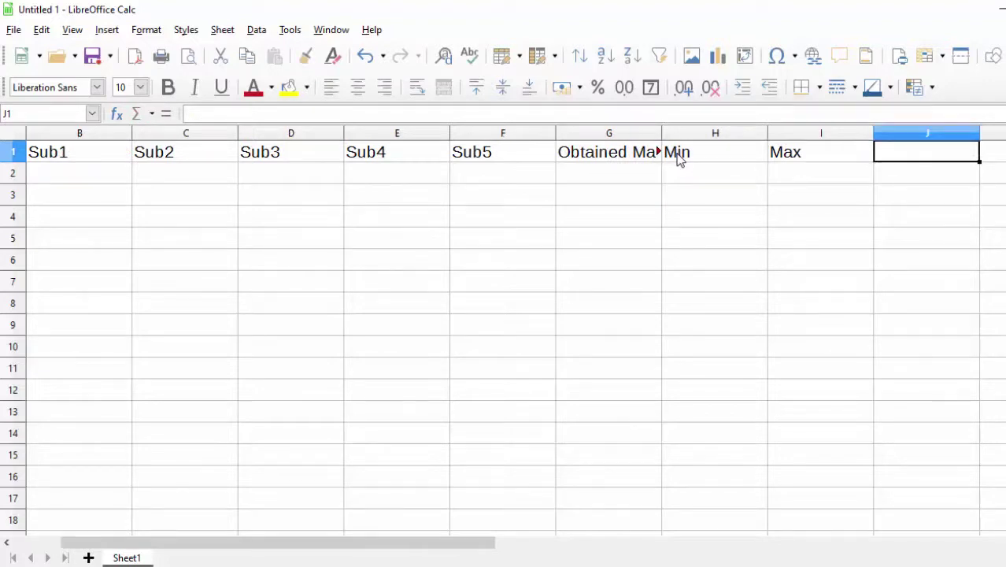
pyautogui.write('Avera')
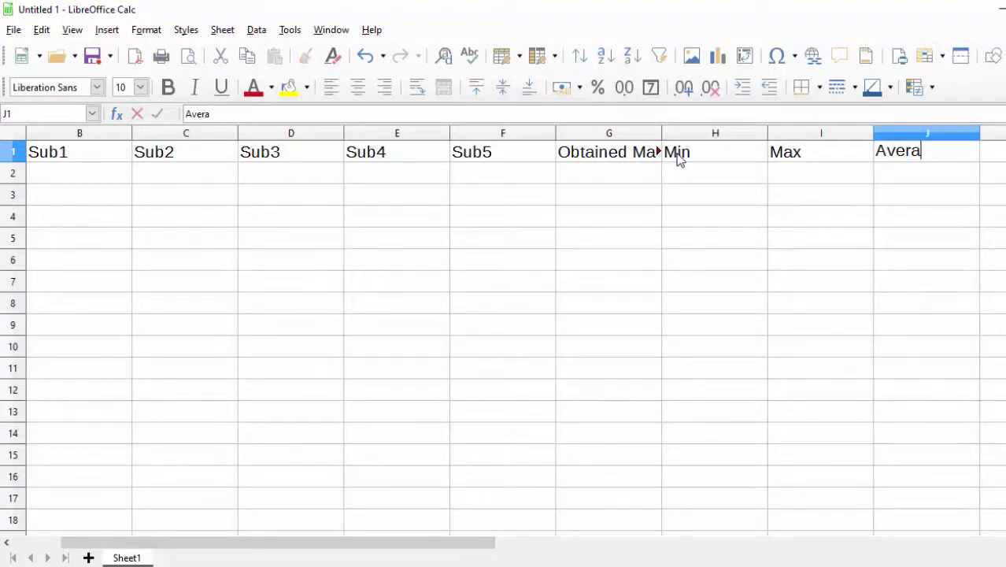
pyautogui.write('ge')
pyautogui.press('Tab')
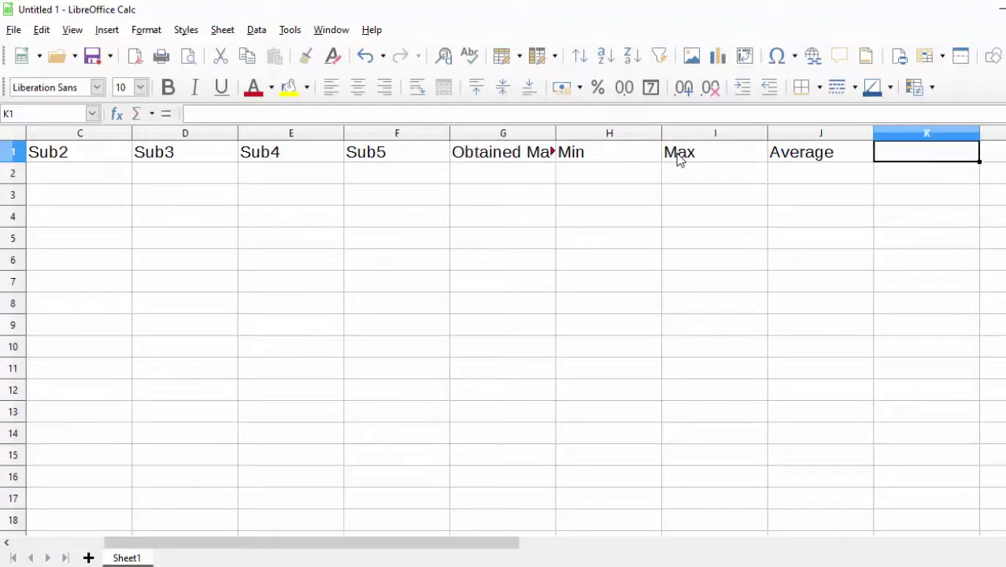
pyautogui.write('P')
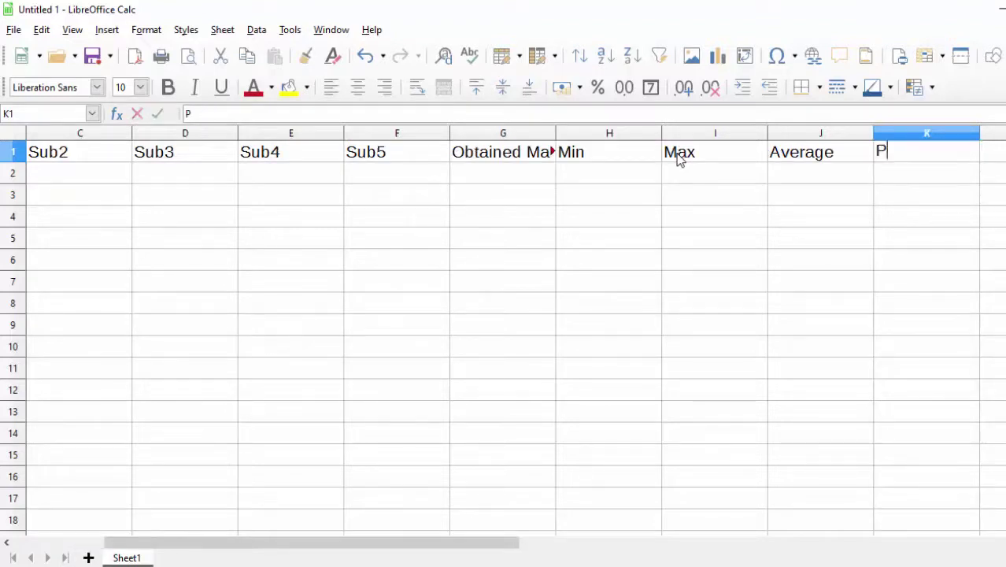
pyautogui.write('erce')
pyautogui.write('t')
# Commit the Percent header and set column A to optimal width for Student Name
pyautogui.press('Tab')
pyautogui.moveTo(350, 542); pyautogui.dragTo(258, 543)
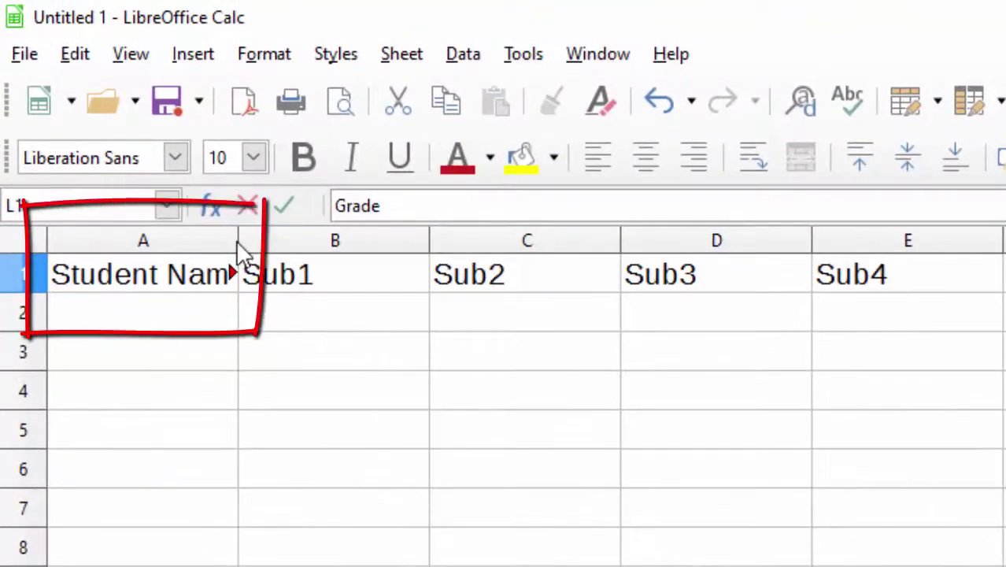
pyautogui.click(234, 241)
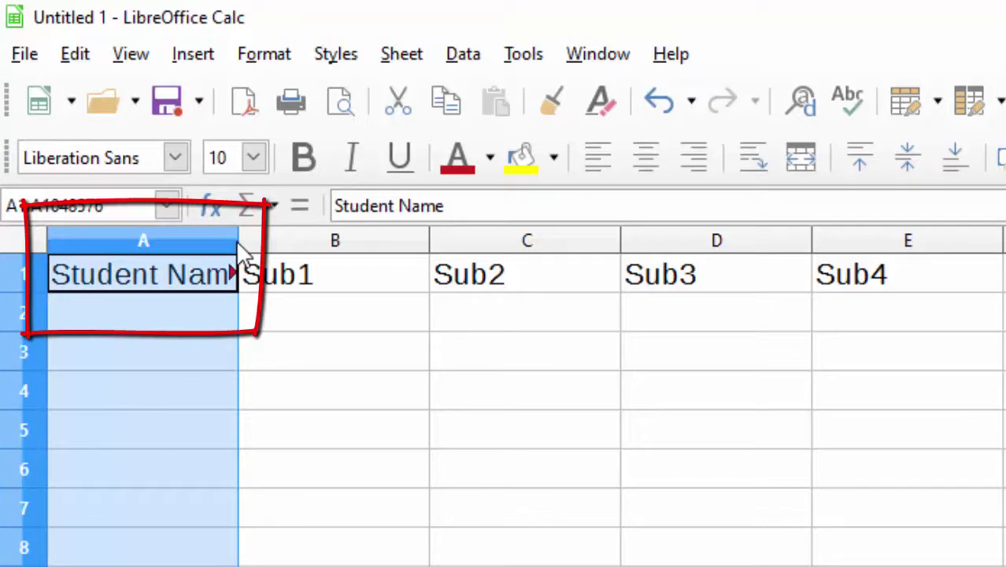
pyautogui.doubleClick(238, 241)
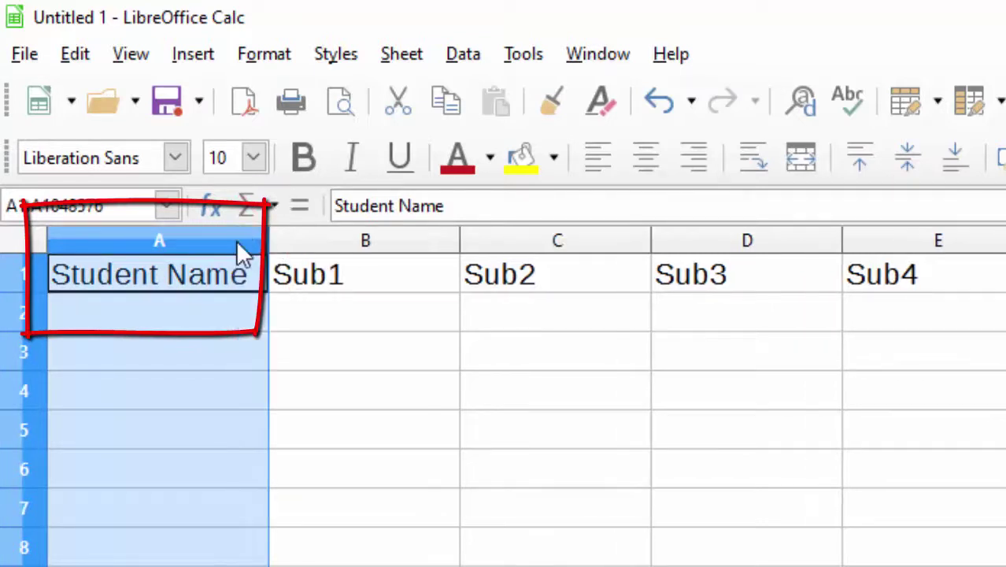
pyautogui.click(225, 319)
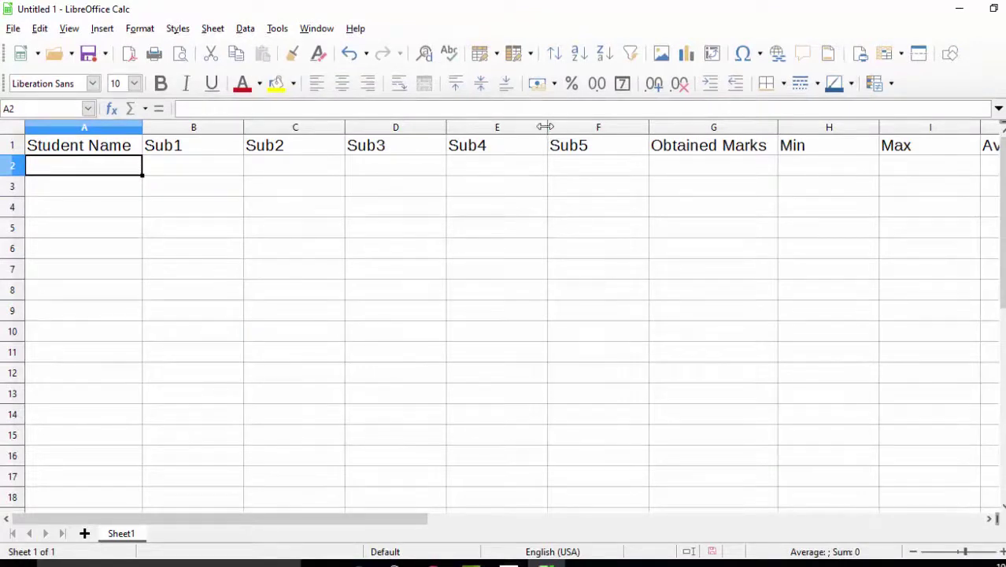
pyautogui.moveTo(547, 126); pyautogui.dragTo(548, 127)
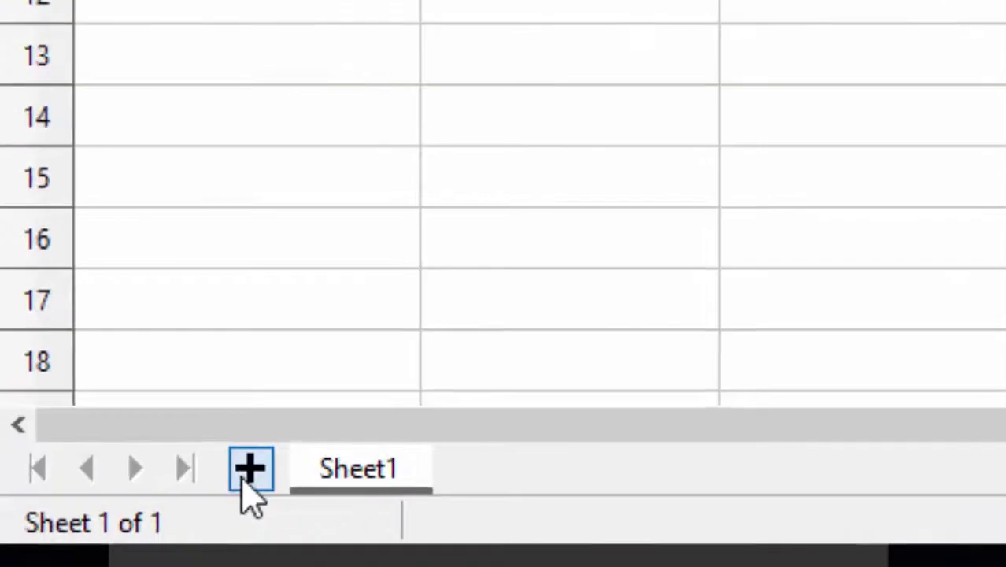
# Insert a new blank Sheet2 using the + button beside the sheet tabs
pyautogui.click(244, 482)
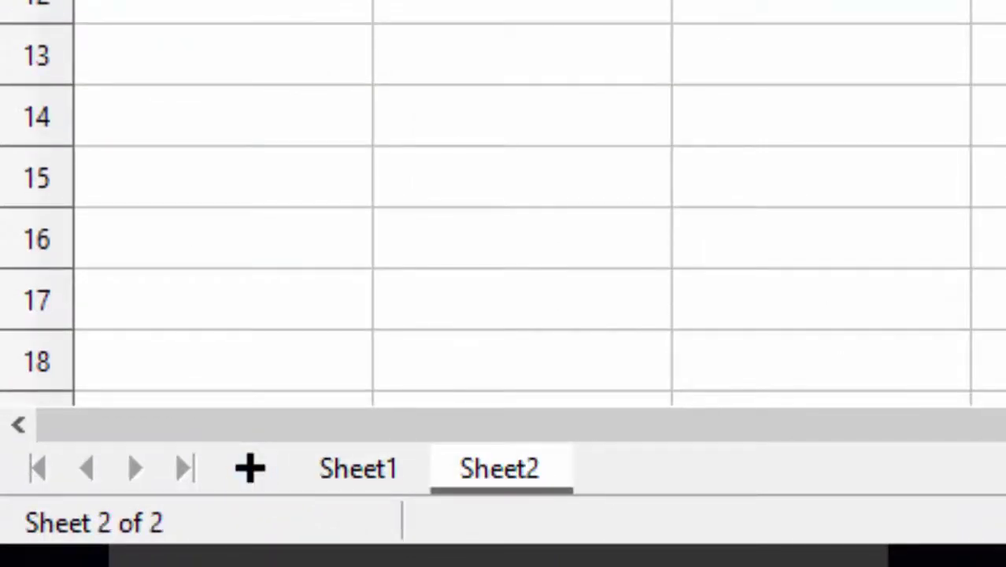
pyautogui.moveTo(150, 49); pyautogui.dragTo(149, 50)
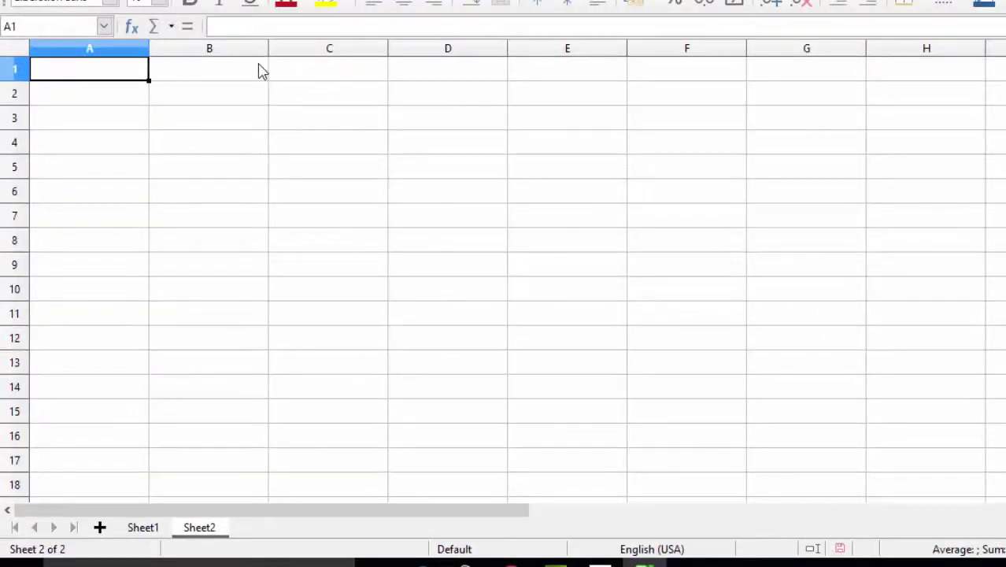
pyautogui.moveTo(268, 52); pyautogui.dragTo(303, 67)
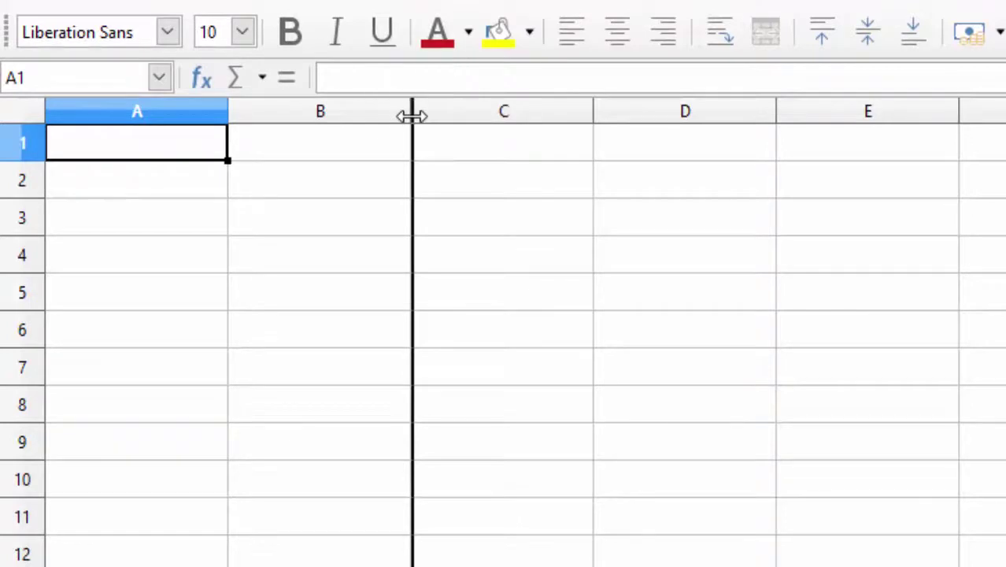
pyautogui.moveTo(411, 116); pyautogui.dragTo(410, 115)
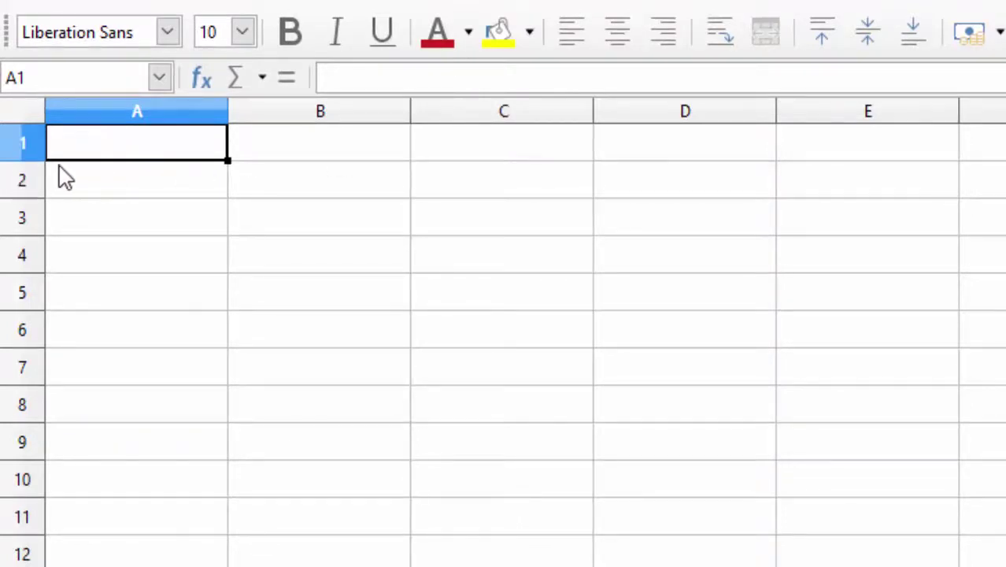
pyautogui.moveTo(45, 162); pyautogui.dragTo(45, 163)
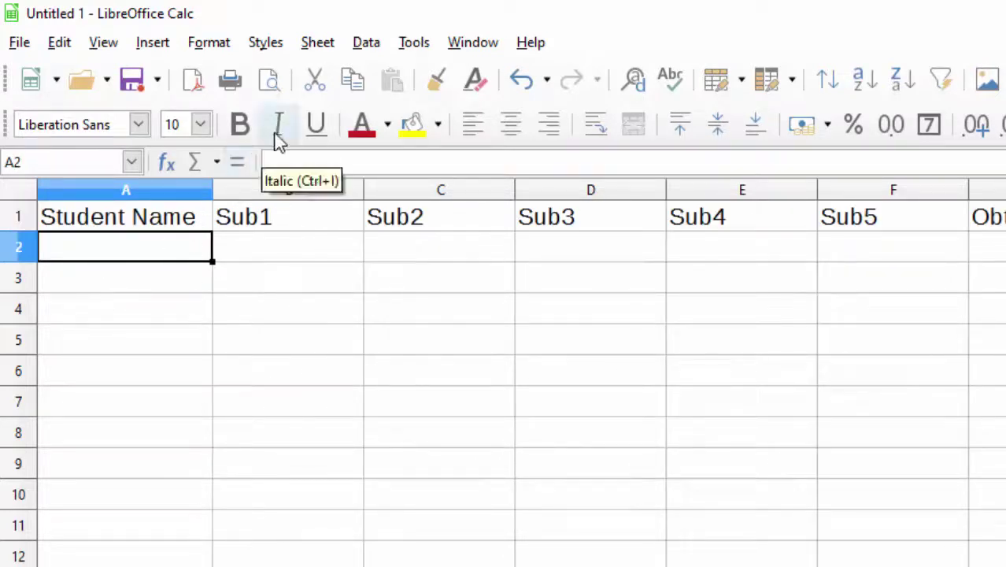
# Return to Sheet1 and browse the Data menu without choosing a command
pyautogui.click(367, 44)
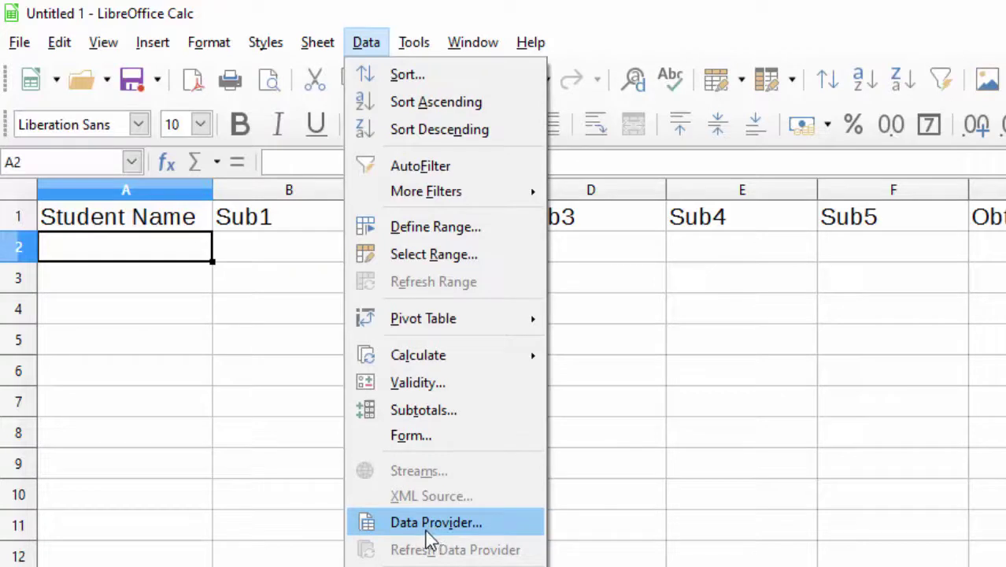
pyautogui.click(636, 562)
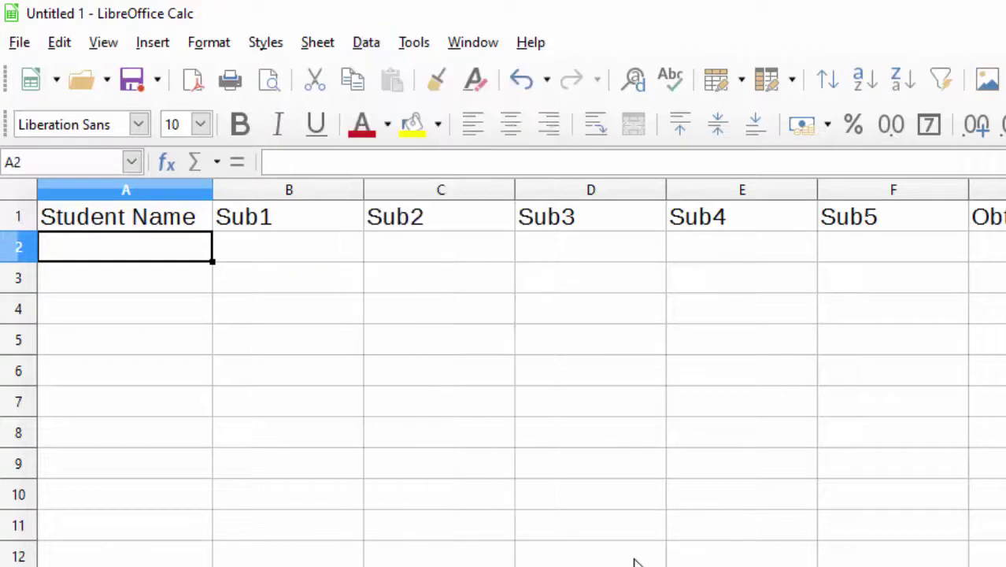
# Enter the students' names down column A from A2, then move to cell B2
pyautogui.write('A')
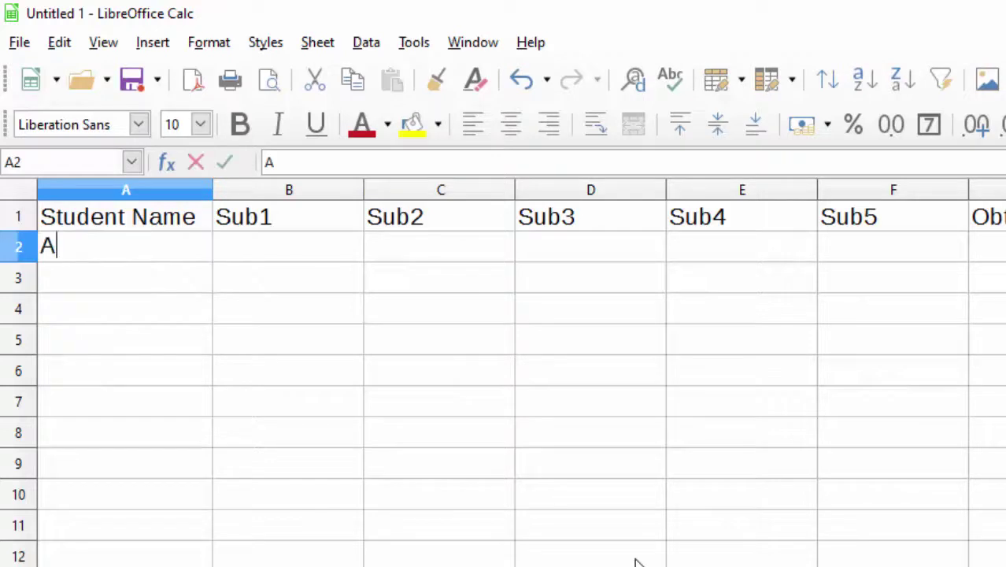
pyautogui.write('mbik')
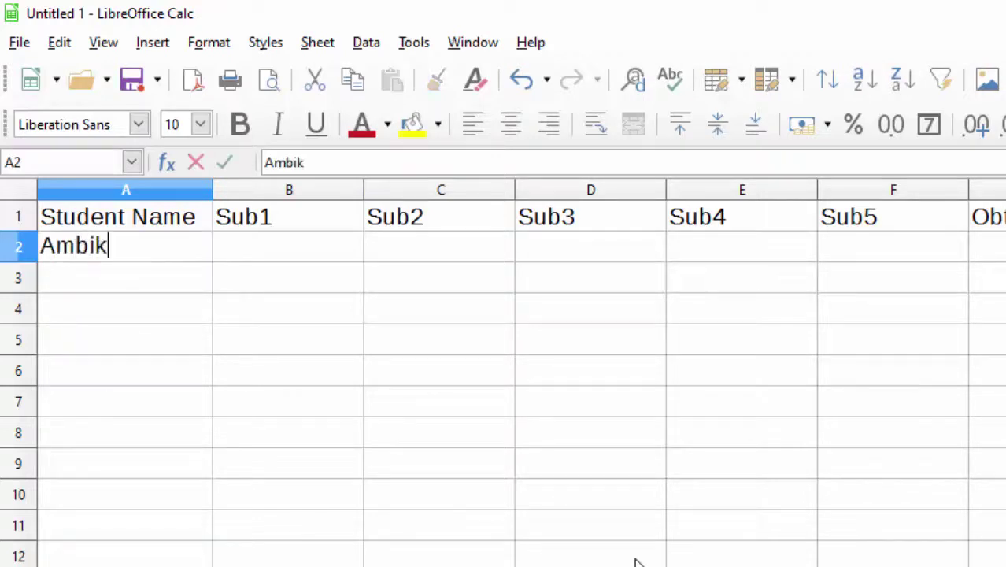
pyautogui.write('a')
pyautogui.press('Return')
pyautogui.write('R')
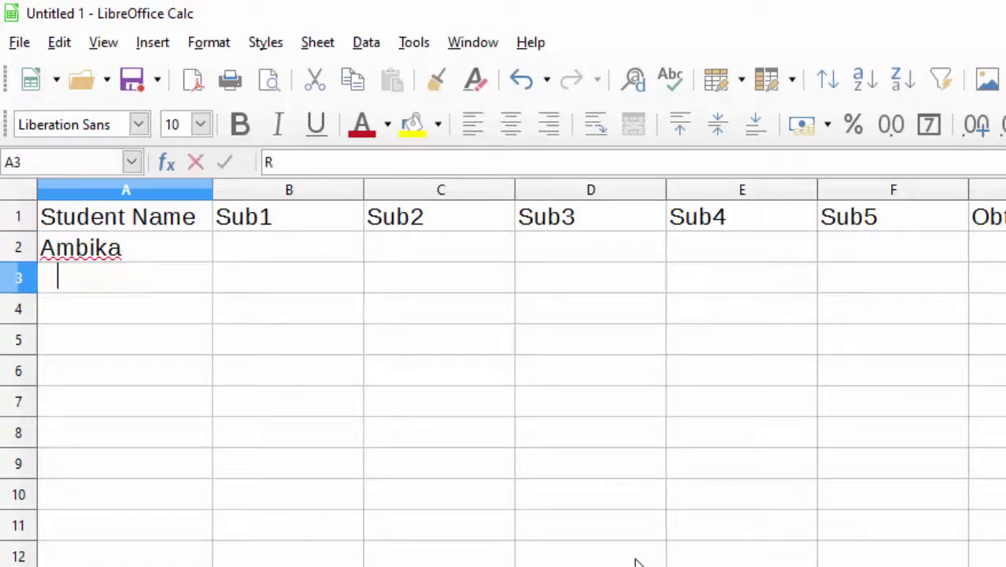
pyautogui.write('ajesh ')
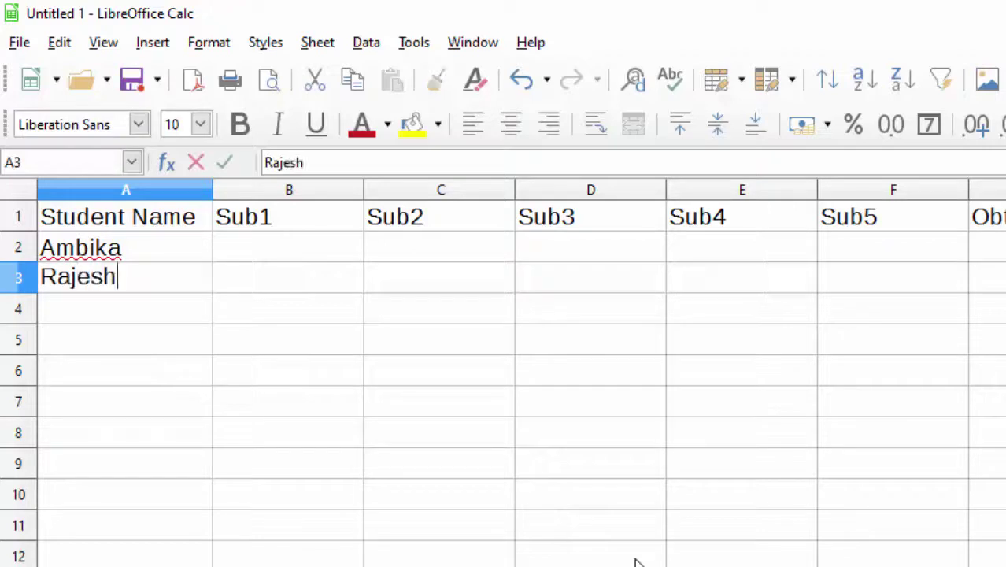
pyautogui.write('mes')
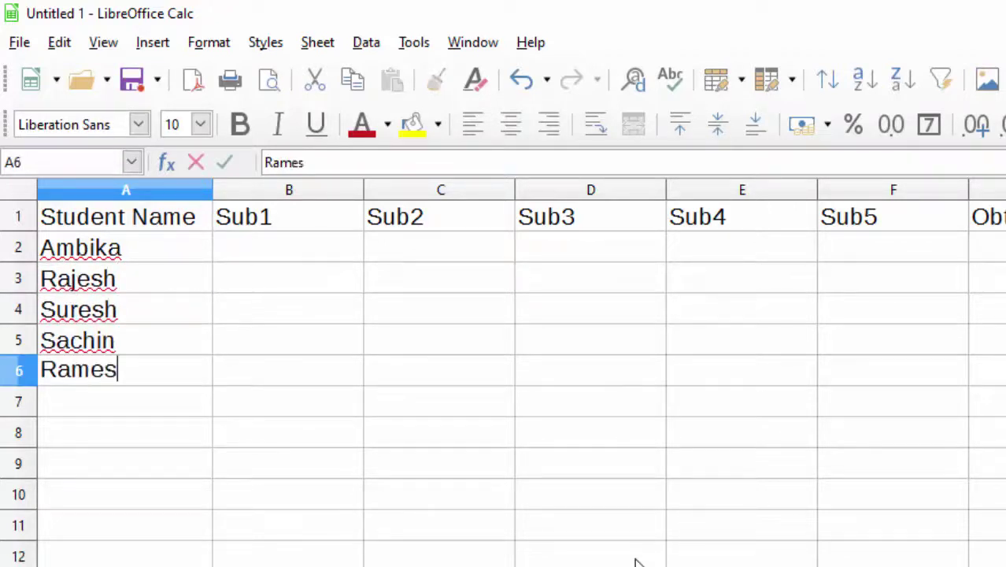
pyautogui.write('h')
pyautogui.press('Return')
pyautogui.write('M')
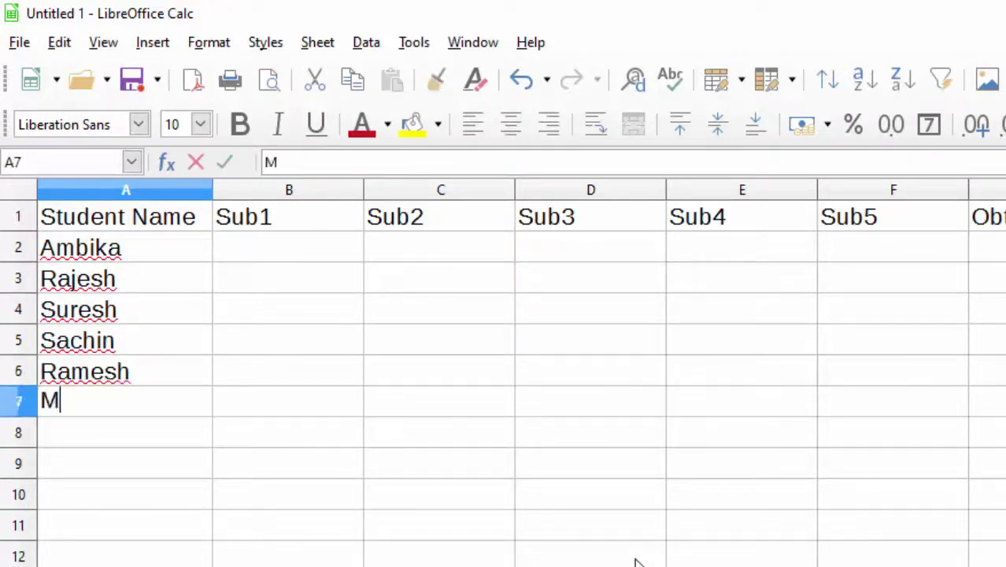
pyautogui.write('ohan')
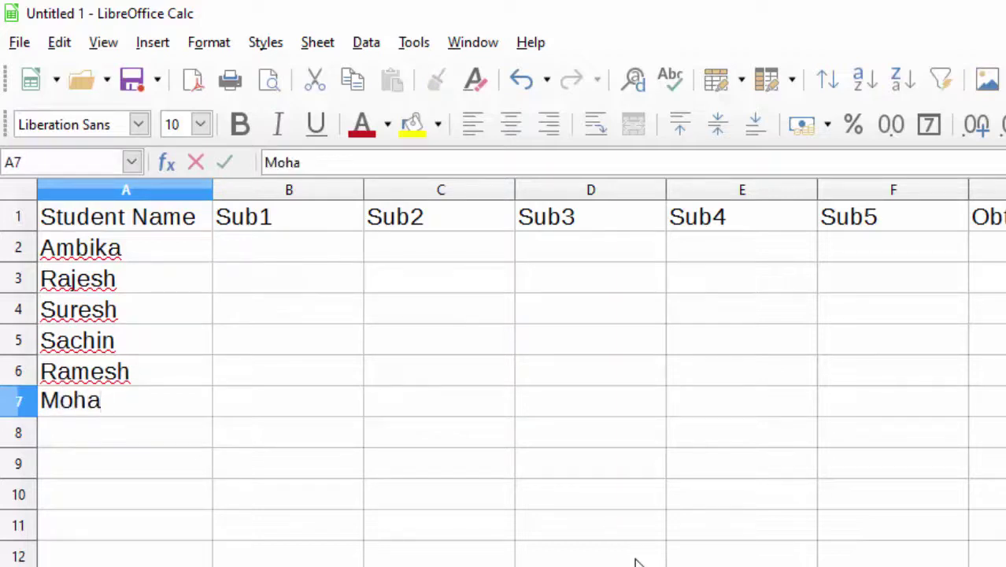
pyautogui.click(255, 250)
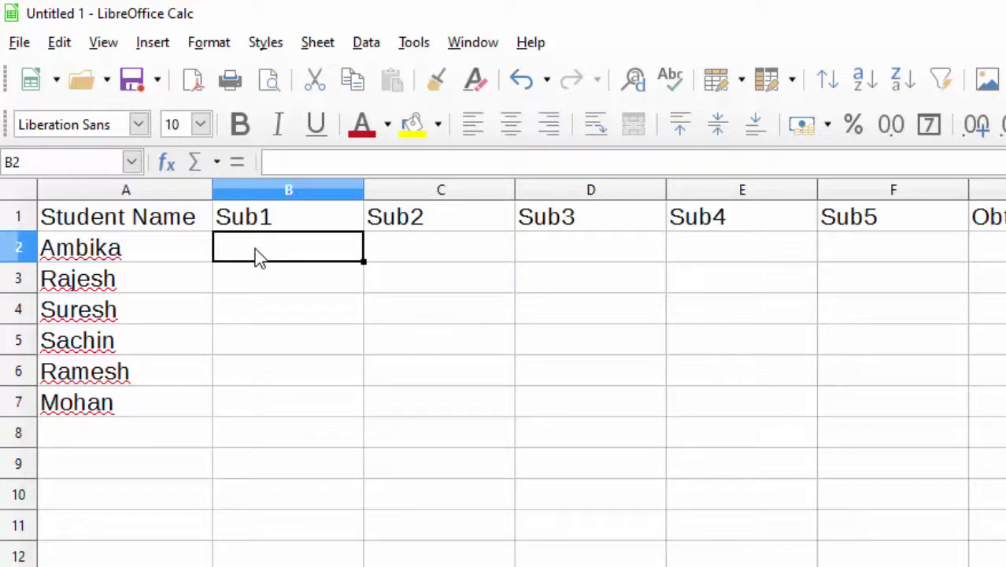
pyautogui.write('=')
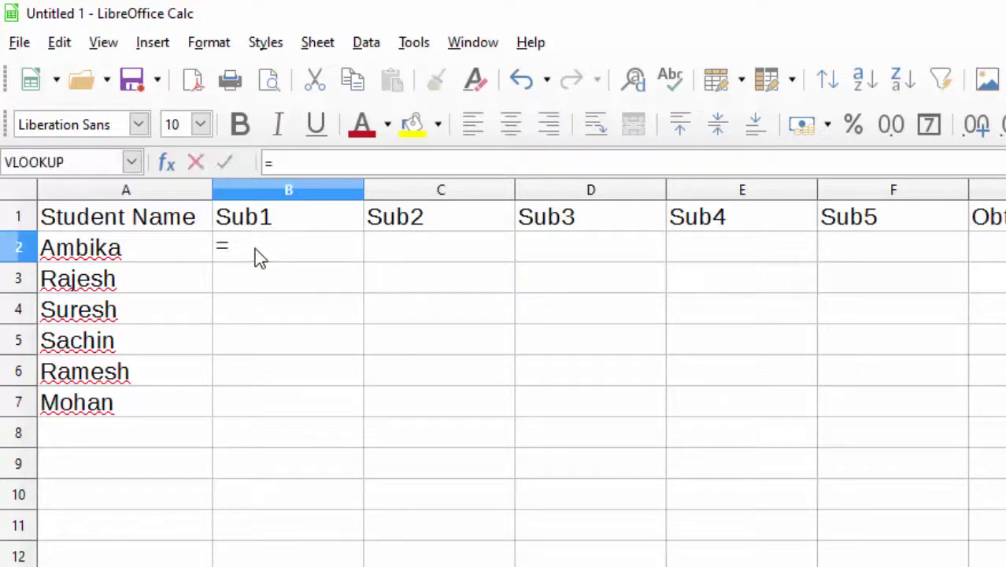
pyautogui.write('ran')
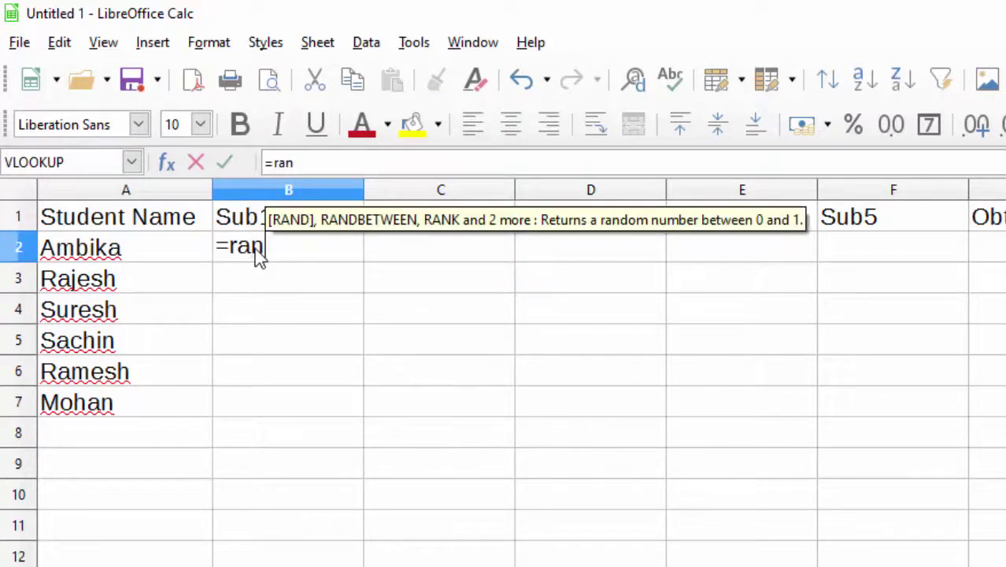
pyautogui.write('d(')
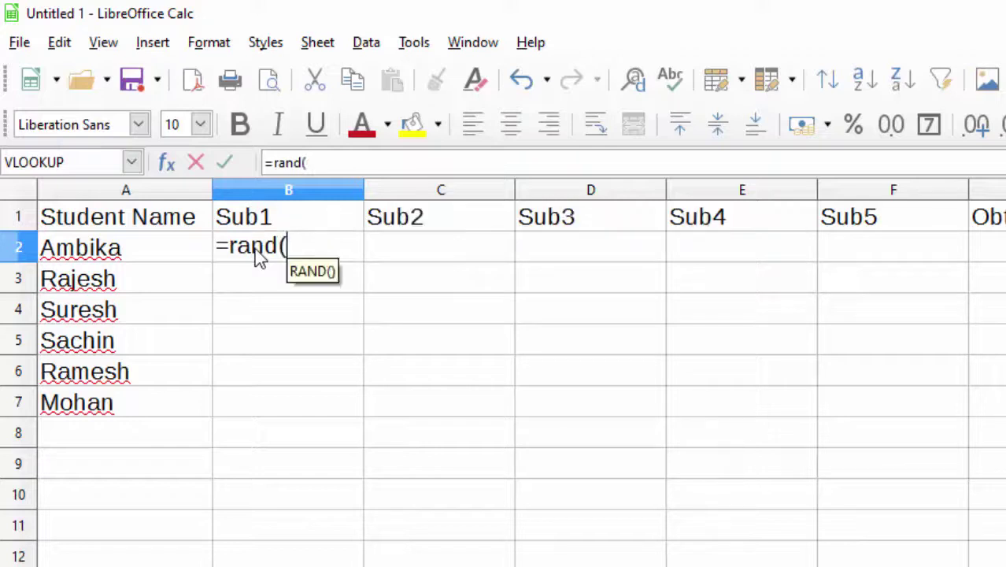
pyautogui.write(')')
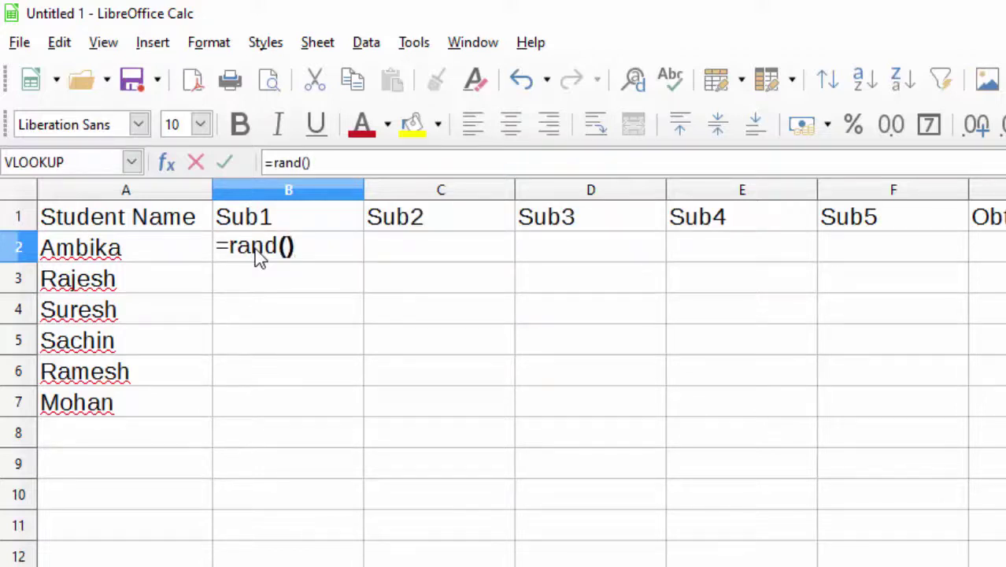
pyautogui.press('Return')
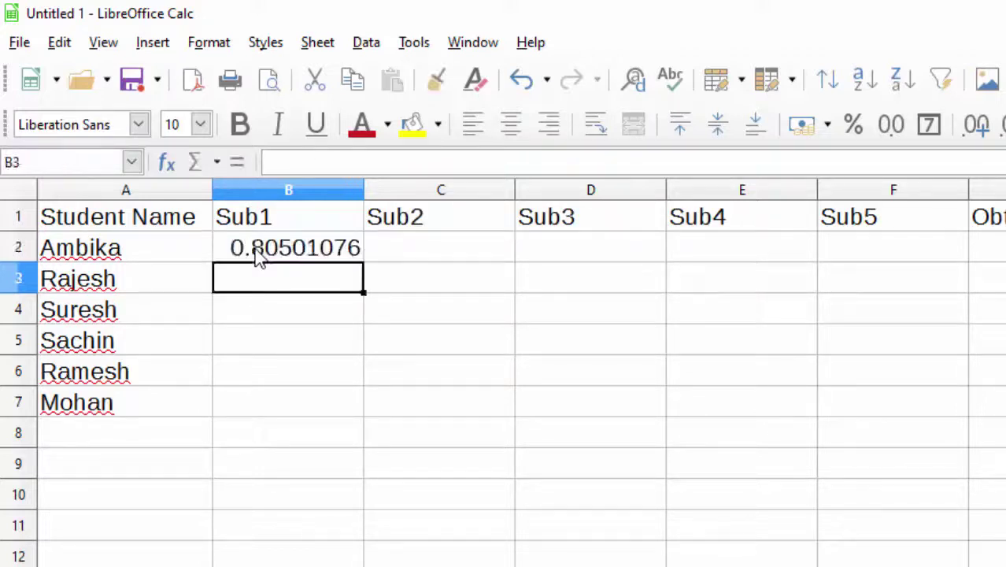
pyautogui.click(294, 338)
pyautogui.click(285, 257)
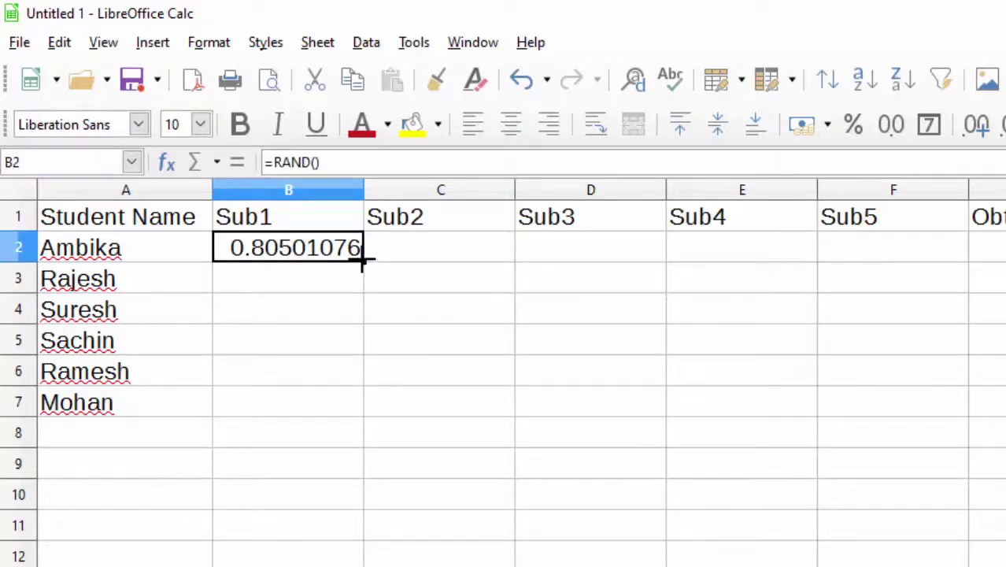
pyautogui.moveTo(363, 259); pyautogui.dragTo(919, 312)
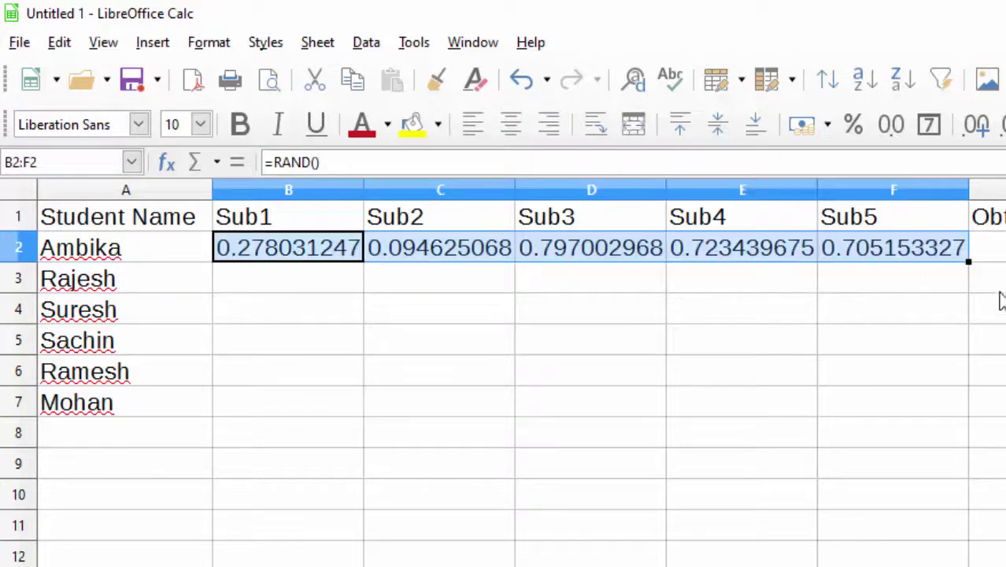
pyautogui.moveTo(968, 262); pyautogui.dragTo(964, 425)
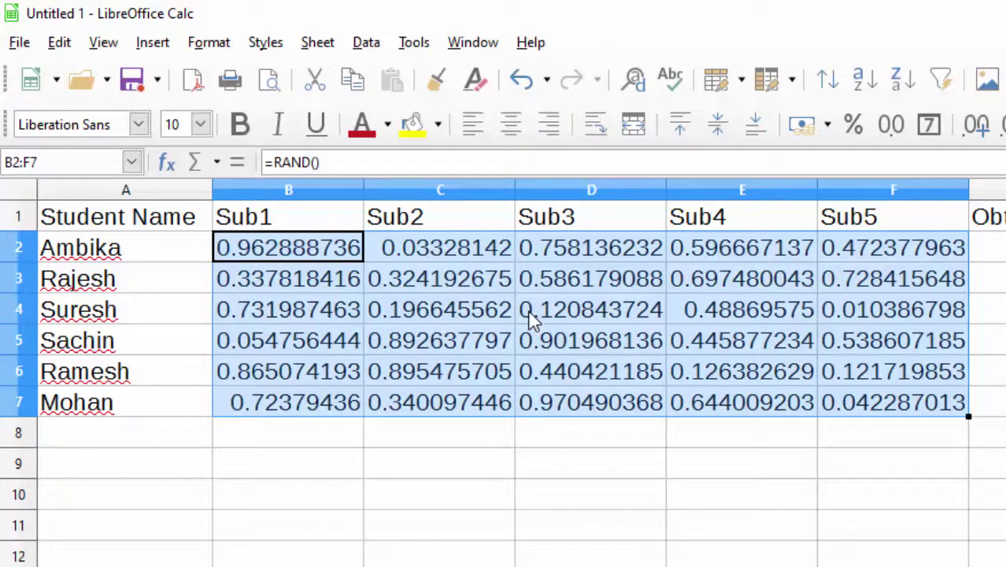
pyautogui.rightClick(532, 319)
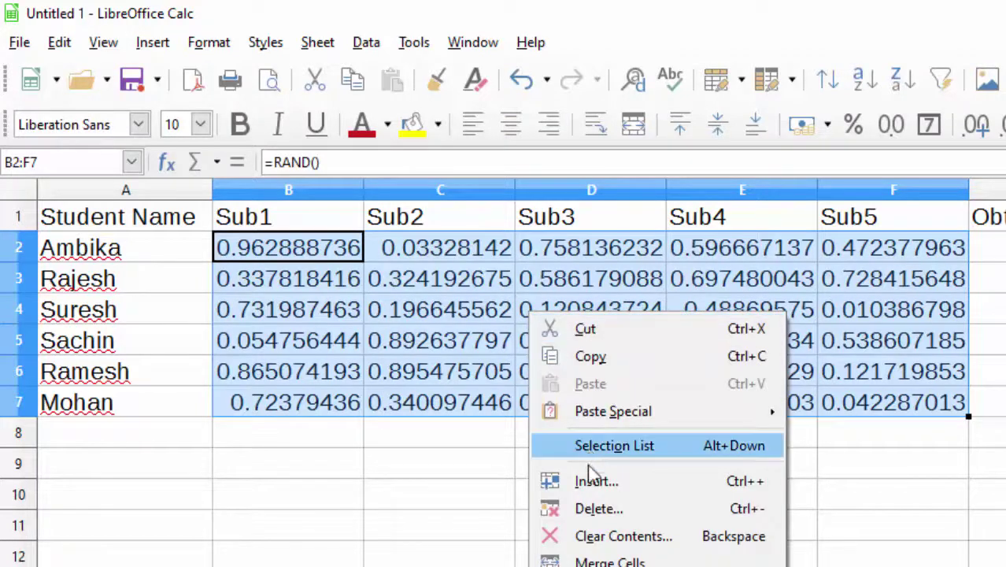
pyautogui.click(592, 510)
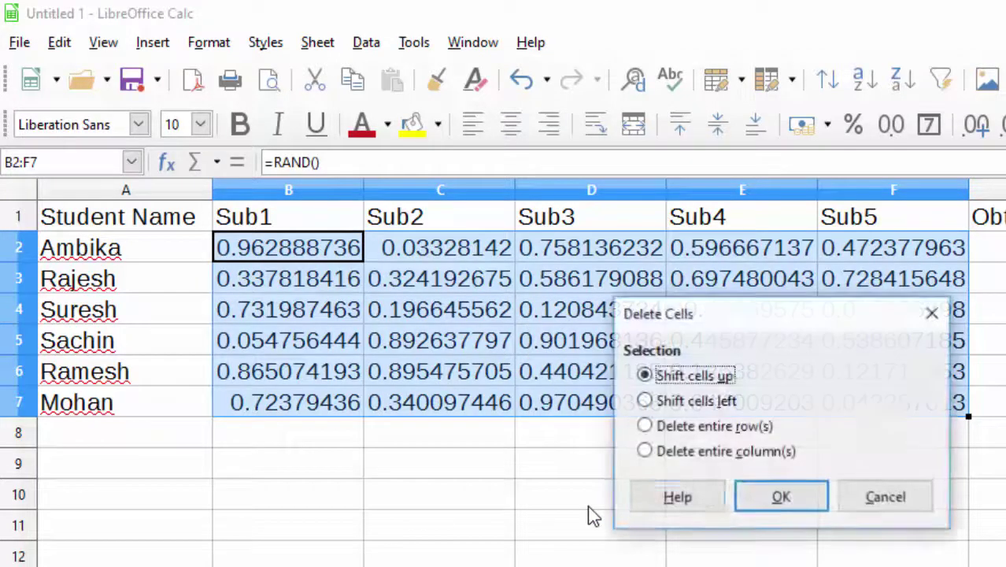
pyautogui.click(810, 499)
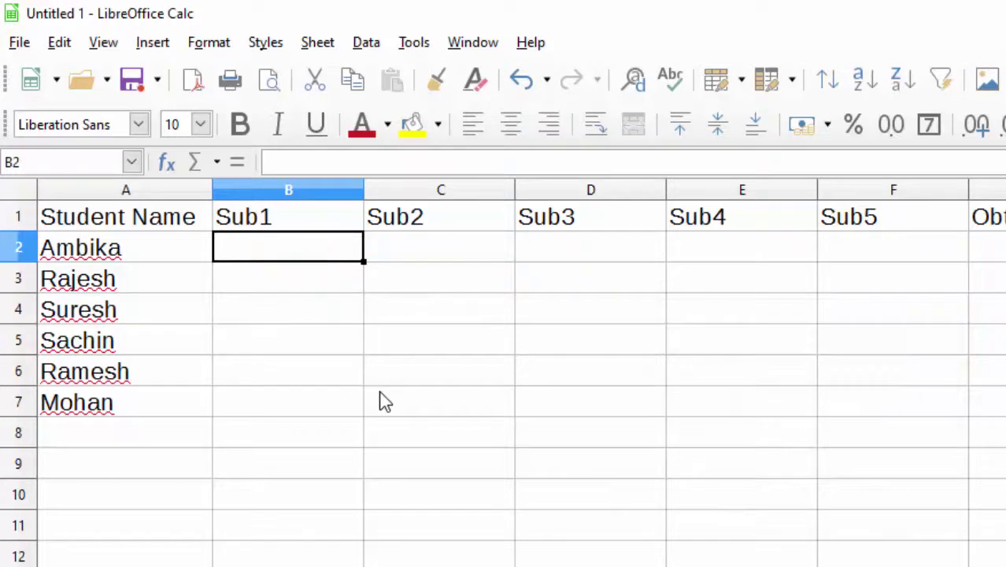
# Enter =RANDBETWEEN(4,90) in B2 and fill it across to F2 and down to row 7
pyautogui.write('=ran')
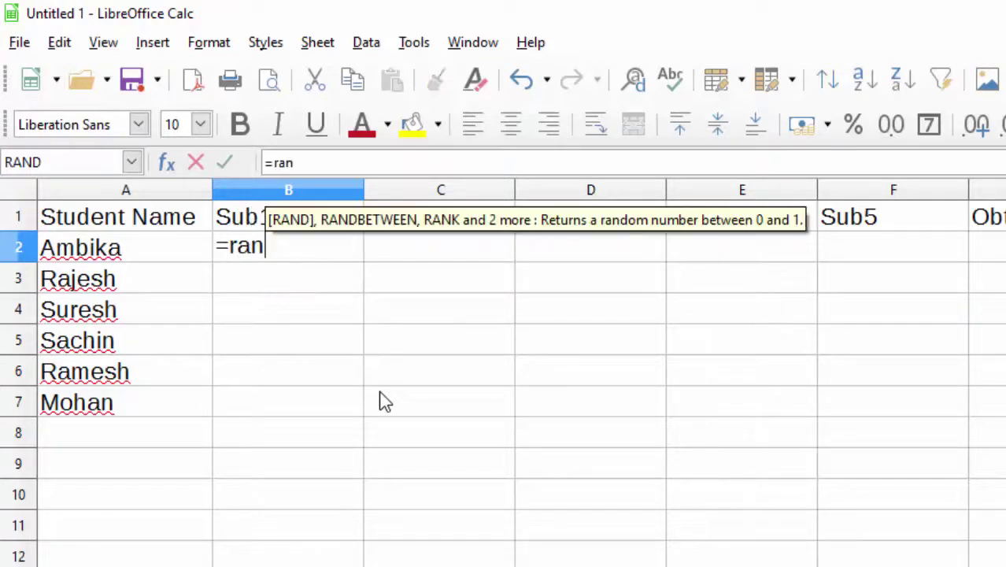
pyautogui.write('db')
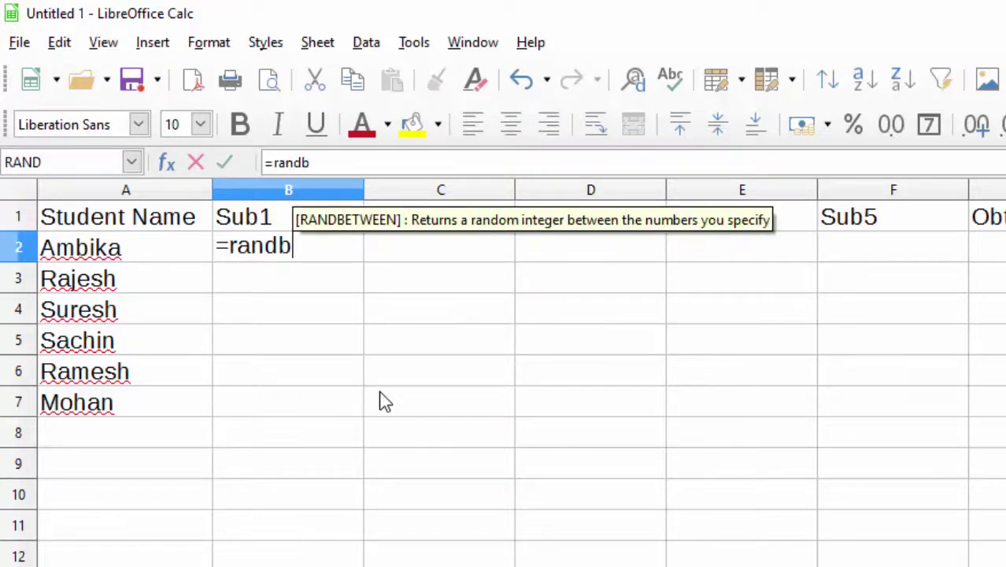
pyautogui.write('etween')
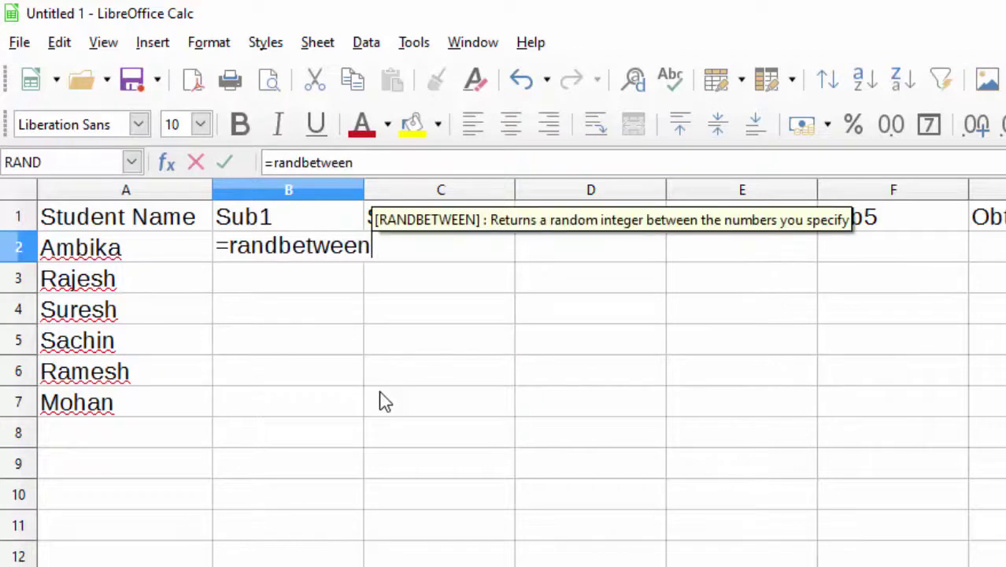
pyautogui.write('(')
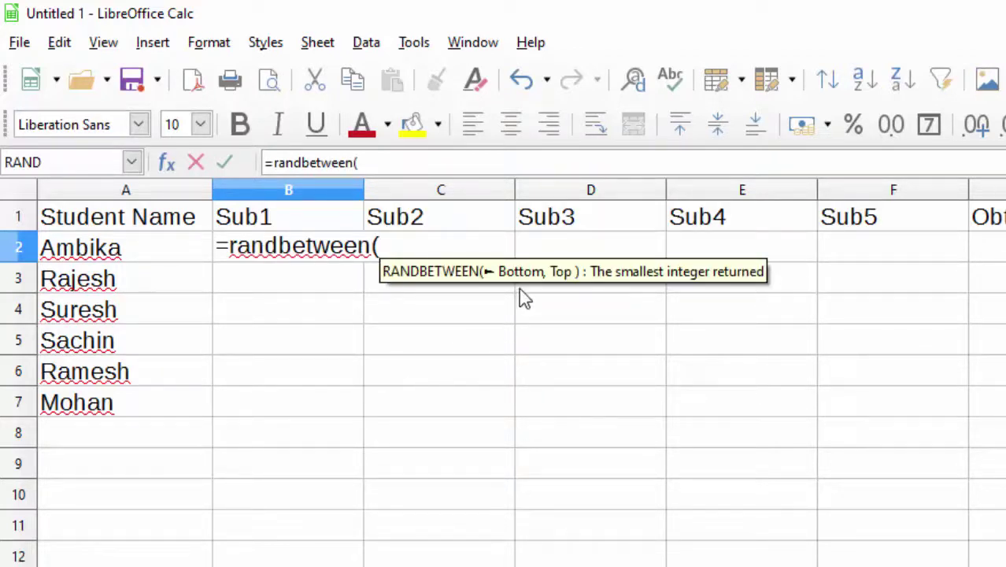
pyautogui.write('4')
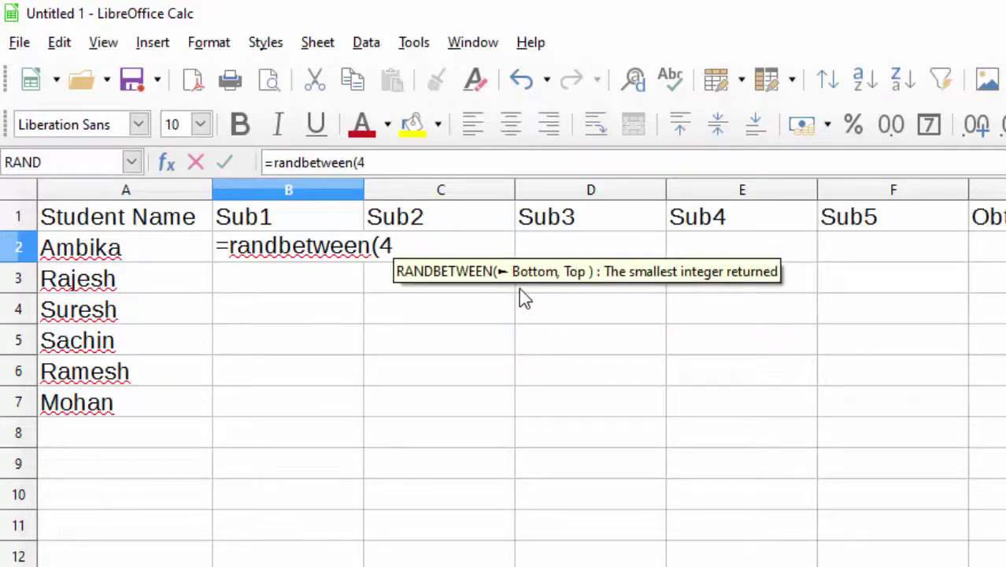
pyautogui.write(',90')
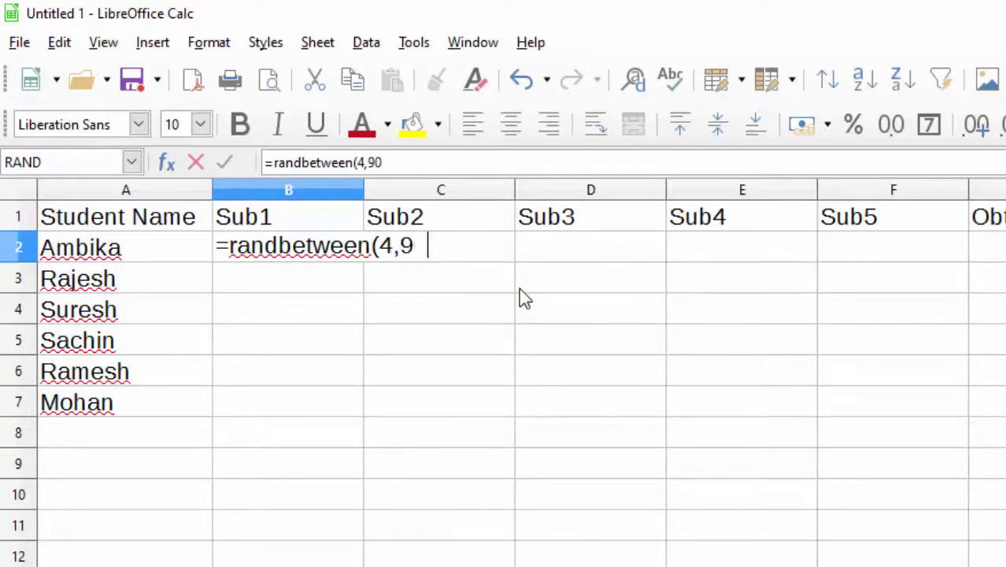
pyautogui.write(')')
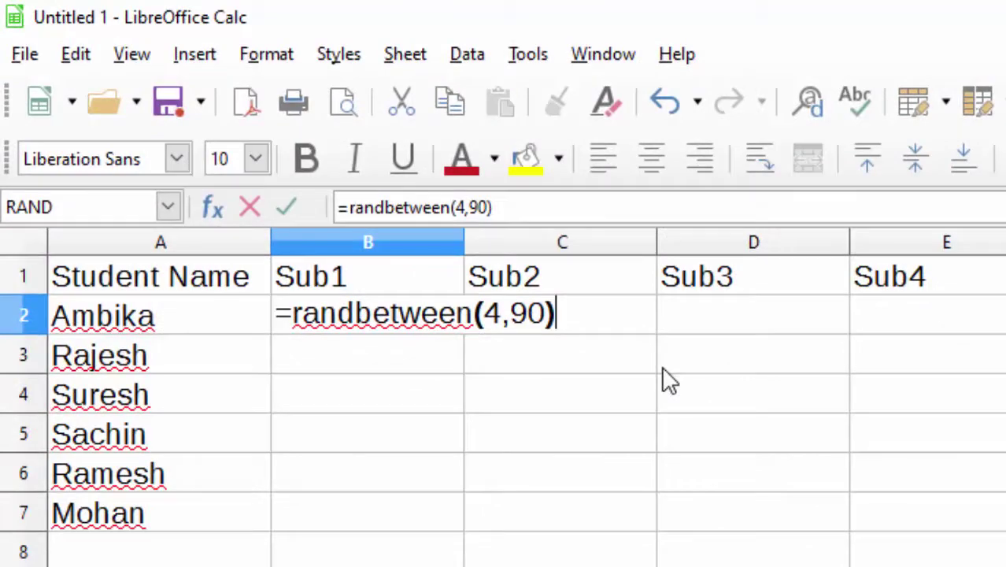
pyautogui.press('Return')
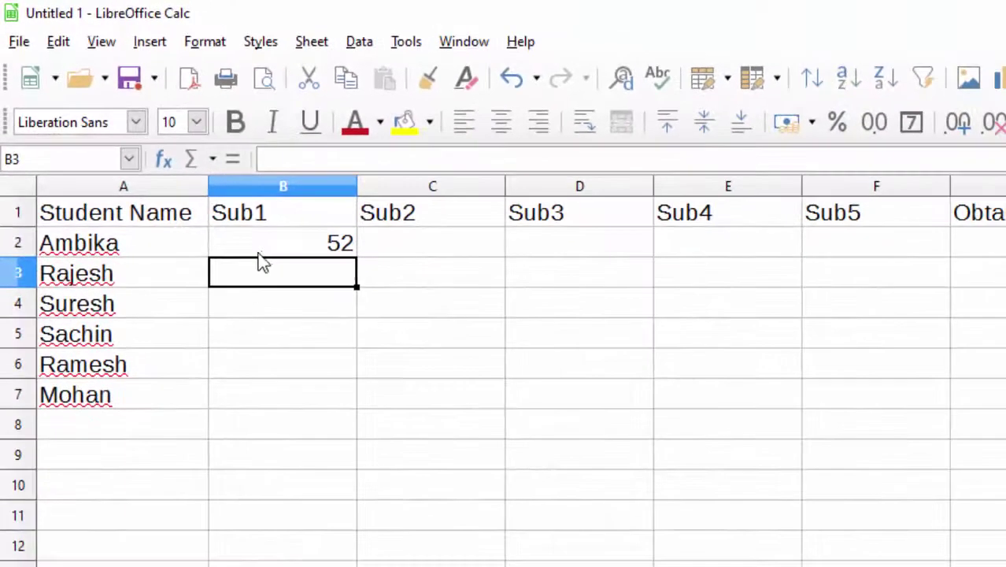
pyautogui.click(259, 254)
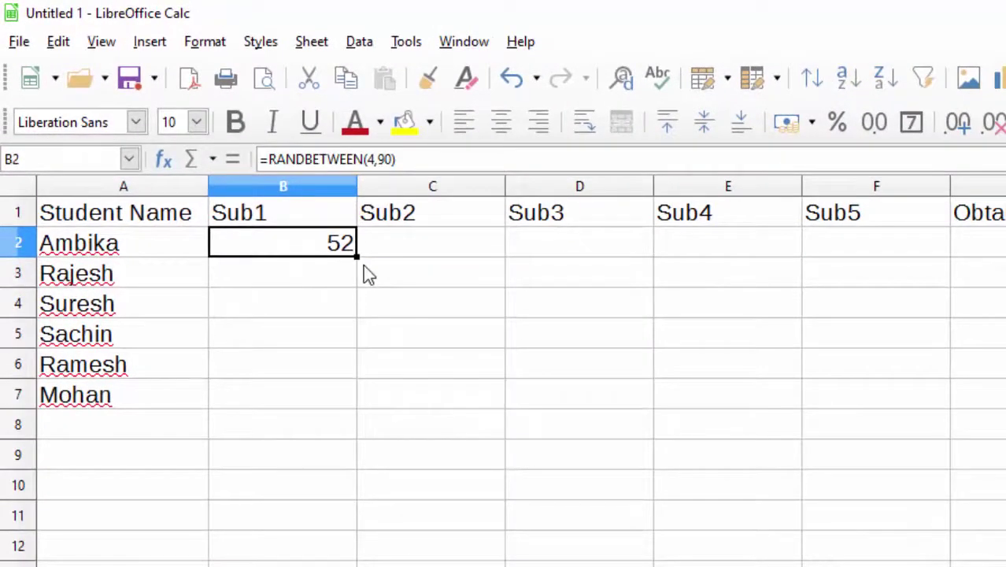
pyautogui.moveTo(357, 254); pyautogui.dragTo(897, 293)
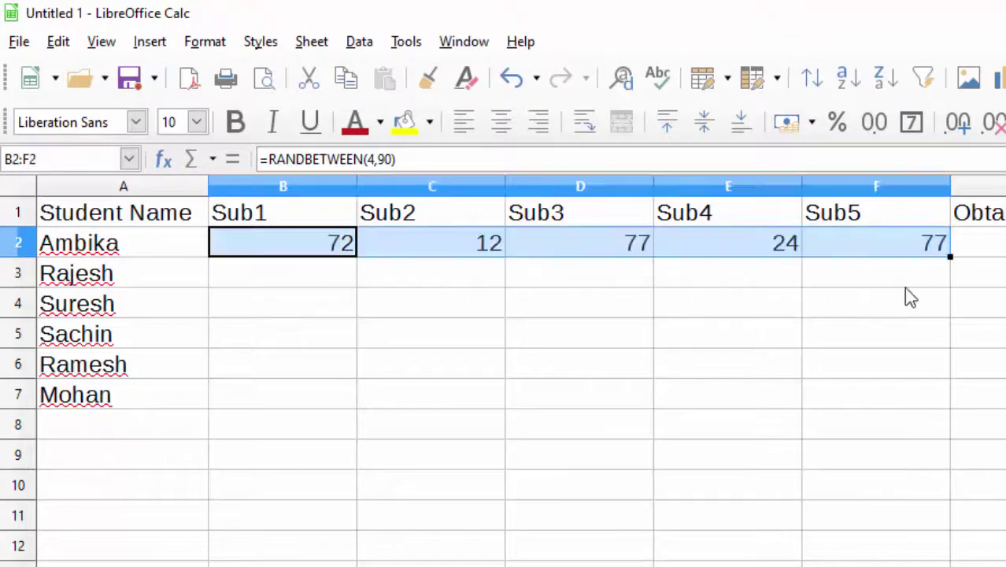
pyautogui.moveTo(950, 254); pyautogui.dragTo(950, 431)
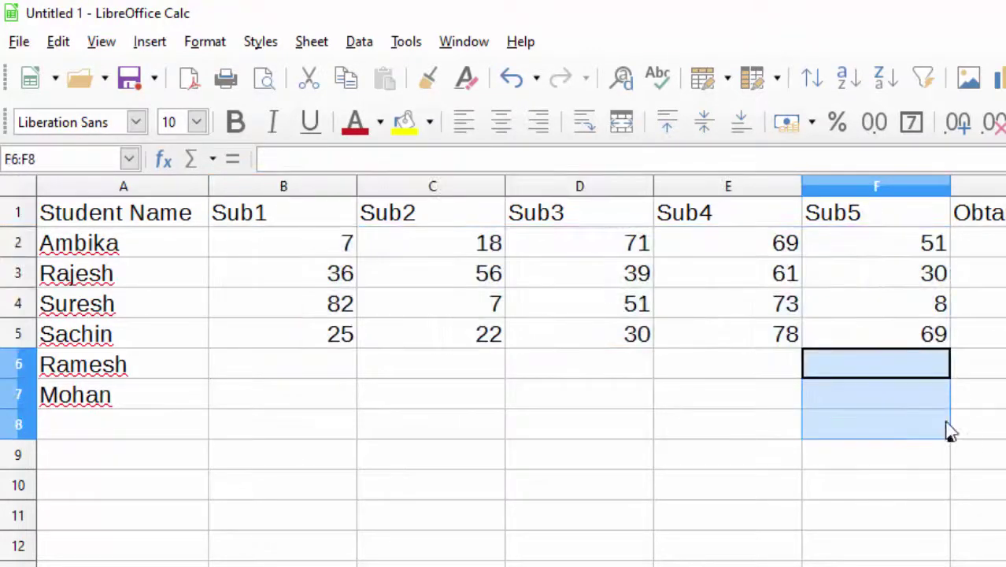
# Select the generated marks in B2:F7
pyautogui.moveTo(290, 244)
pyautogui.mouseDown()
pyautogui.moveTo(913, 253)
pyautogui.moveTo(941, 406)
pyautogui.mouseUp()
pyautogui.click(624, 537)
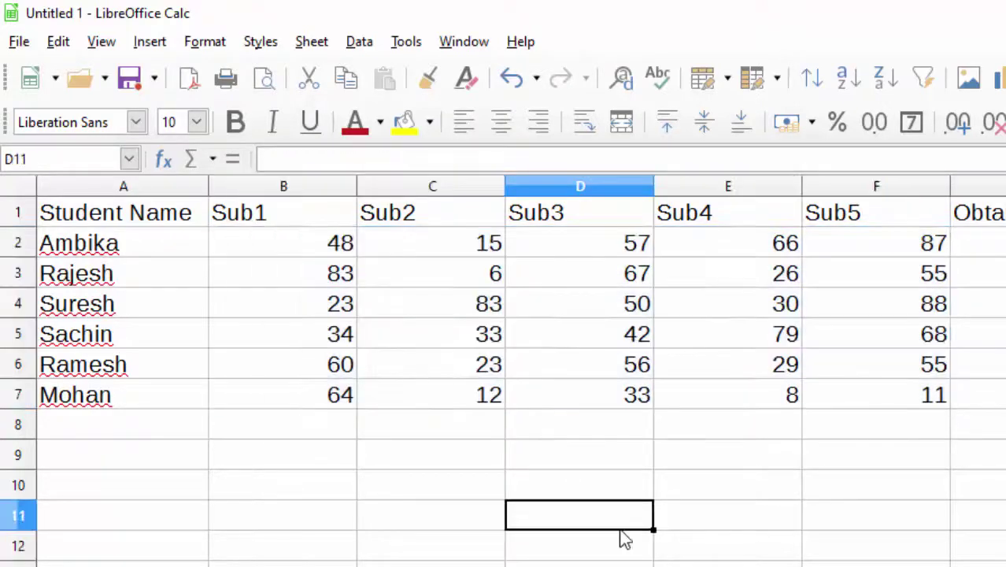
pyautogui.click(795, 512)
pyautogui.moveTo(980, 516); pyautogui.dragTo(980, 485)
pyautogui.moveTo(700, 551); pyautogui.dragTo(525, 543)
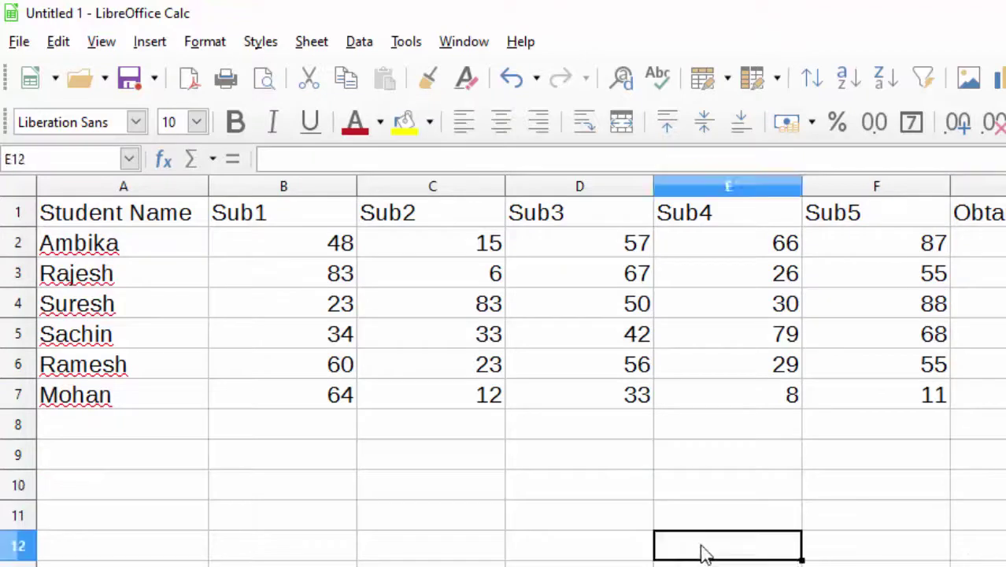
pyautogui.doubleClick(521, 516)
pyautogui.moveTo(303, 244); pyautogui.dragTo(897, 402)
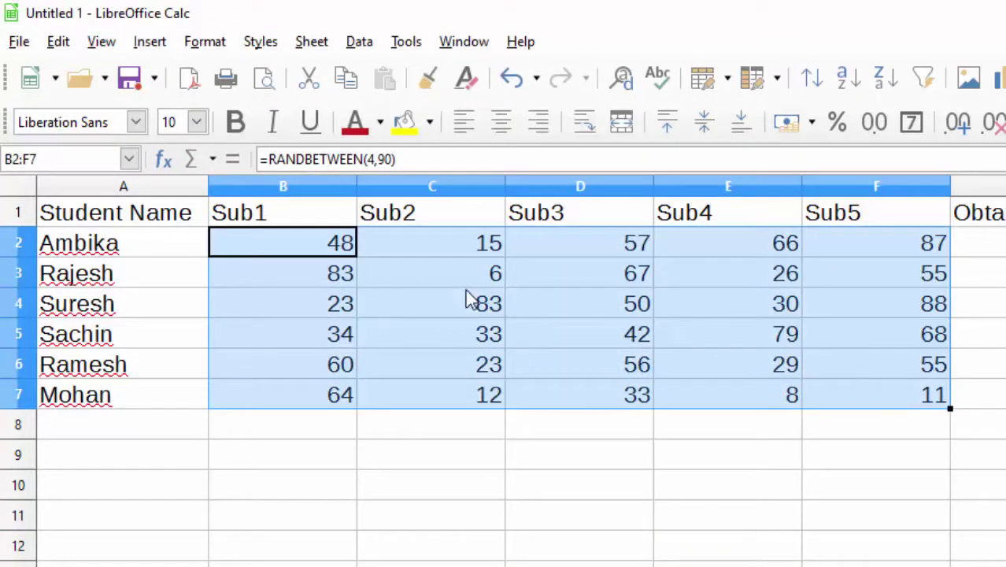
# Copy the marks in B2:F7 and paste them back in place
pyautogui.rightClick(465, 289)
pyautogui.click(519, 335)
pyautogui.rightClick(456, 280)
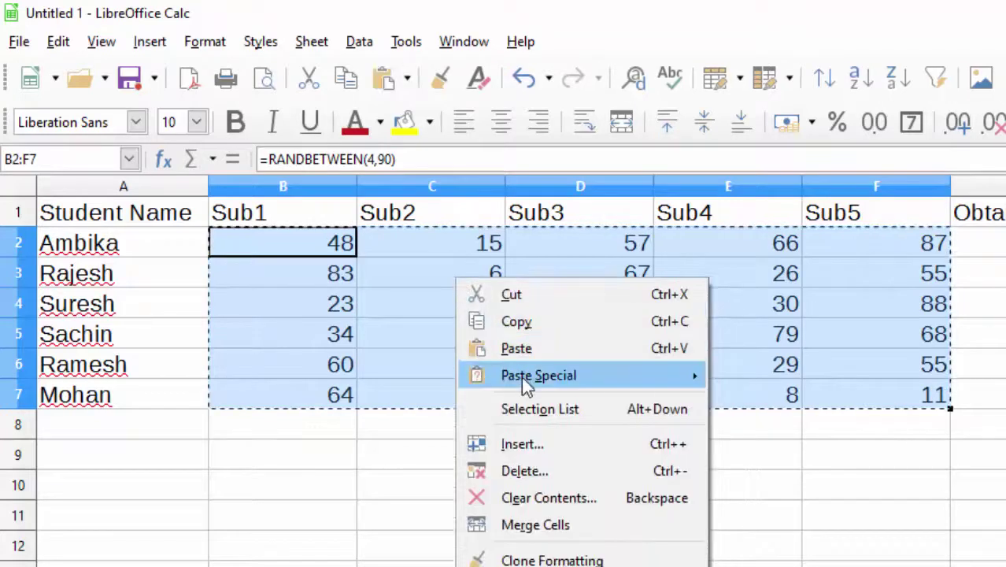
pyautogui.moveTo(521, 376)
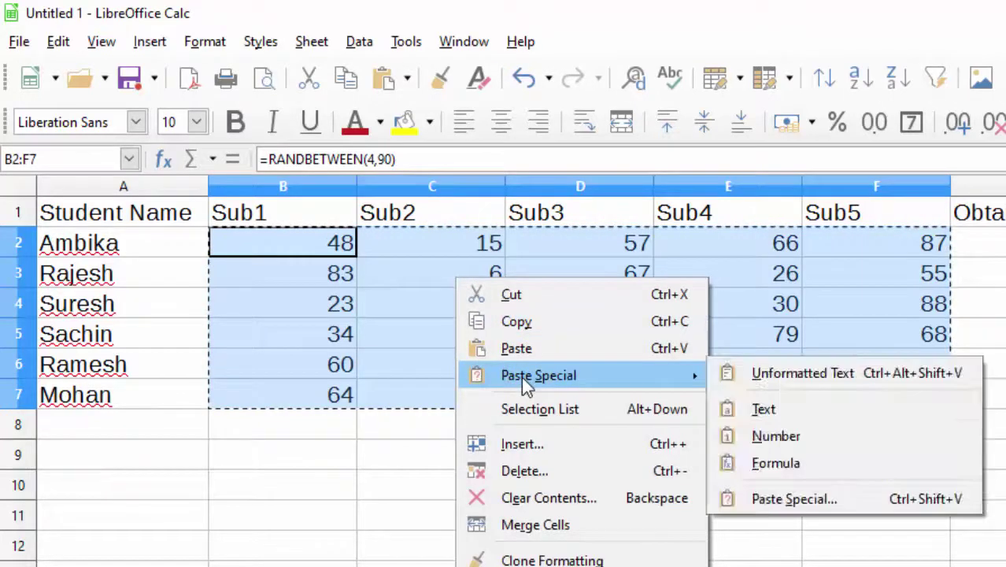
pyautogui.click(790, 465)
pyautogui.doubleClick(804, 543)
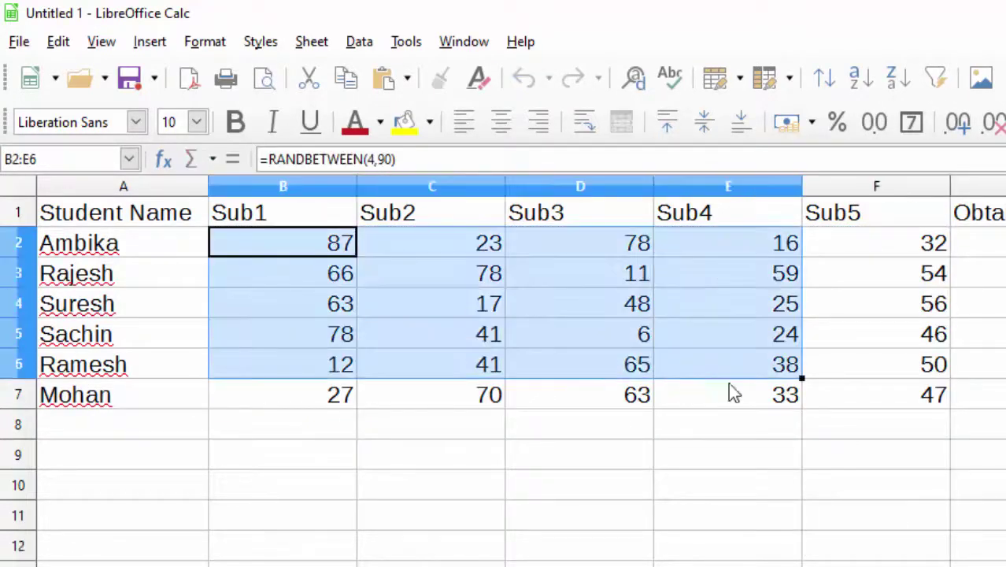
# Paste B2:F7 back as numbers only, confirming the overwrite of the RANDBETWEEN formulas
pyautogui.moveTo(287, 238); pyautogui.dragTo(913, 403)
pyautogui.rightClick(563, 285)
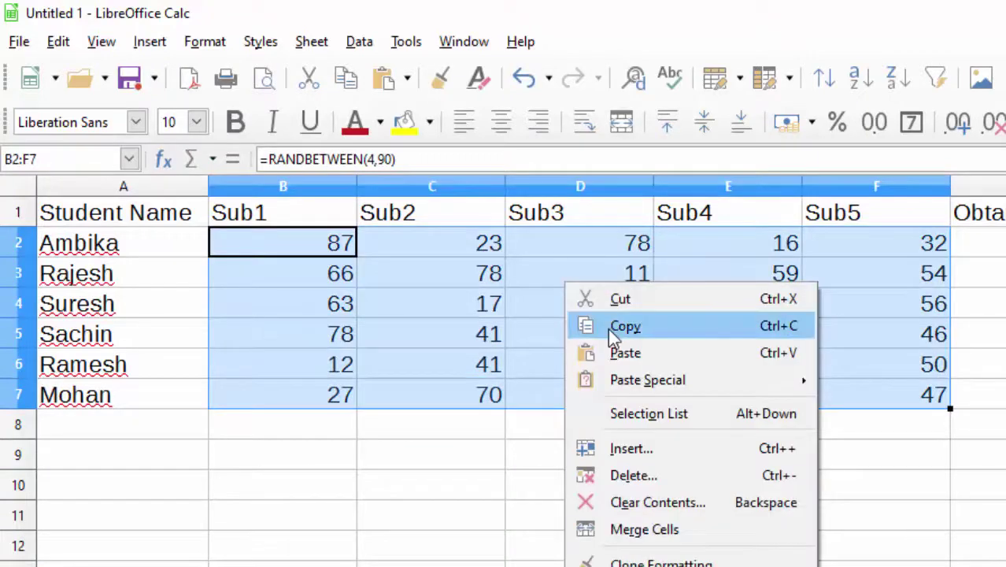
pyautogui.moveTo(633, 379)
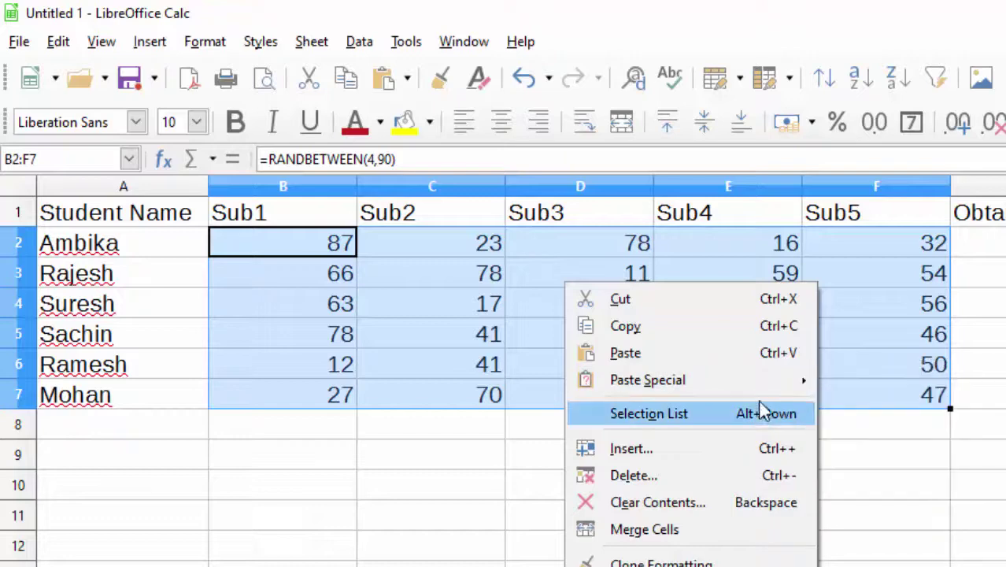
pyautogui.moveTo(770, 385)
pyautogui.click(870, 440)
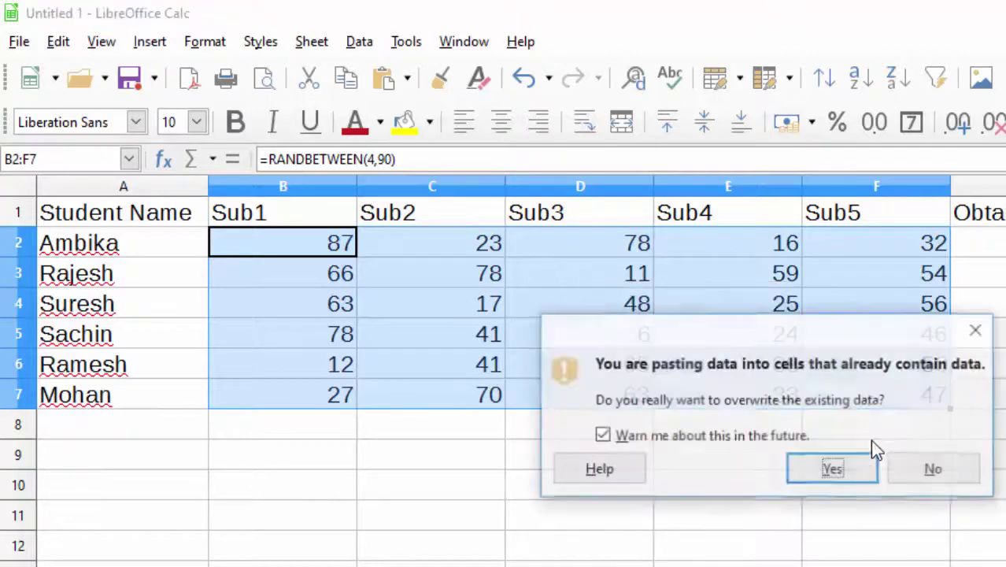
pyautogui.click(853, 466)
# Deselect the now-fixed marks range by clicking elsewhere on the sheet
pyautogui.click(770, 481)
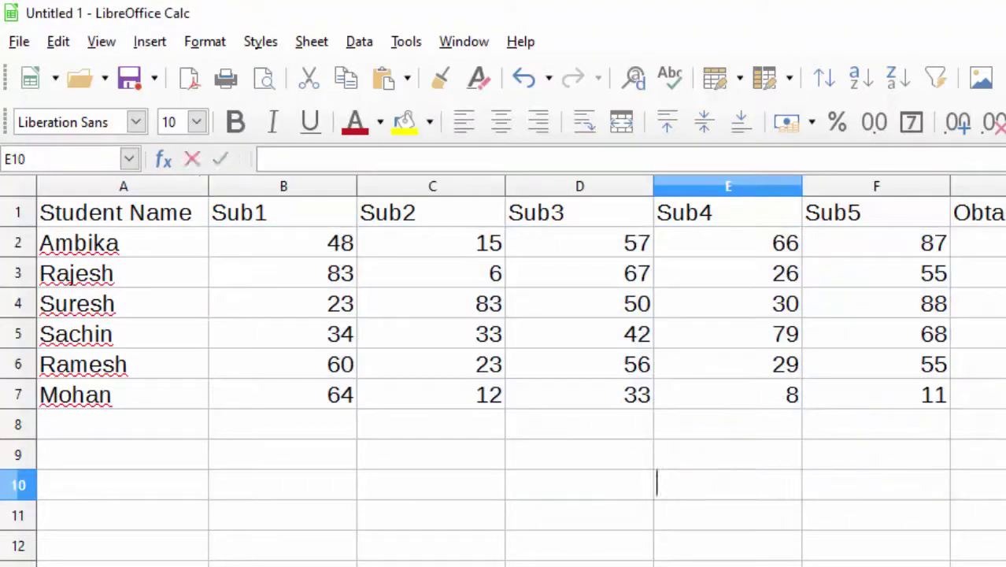
pyautogui.click(866, 526)
pyautogui.click(640, 524)
pyautogui.click(645, 560)
pyautogui.click(689, 554)
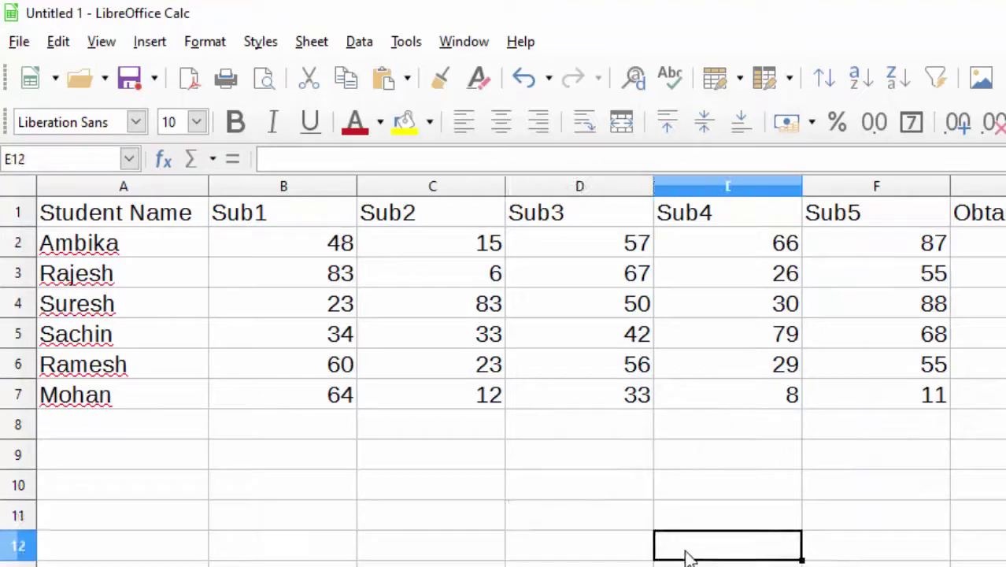
pyautogui.click(818, 526)
pyautogui.doubleClick(828, 515)
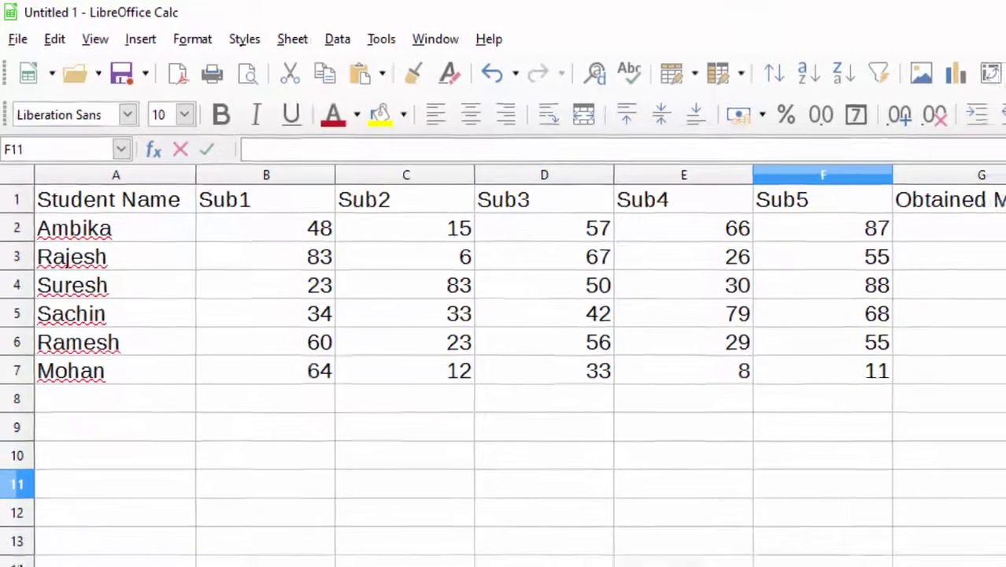
# Enter =SUM(B2:F2) in G2 and fill it down to G7, giving totals 273 to 128
pyautogui.click(891, 203)
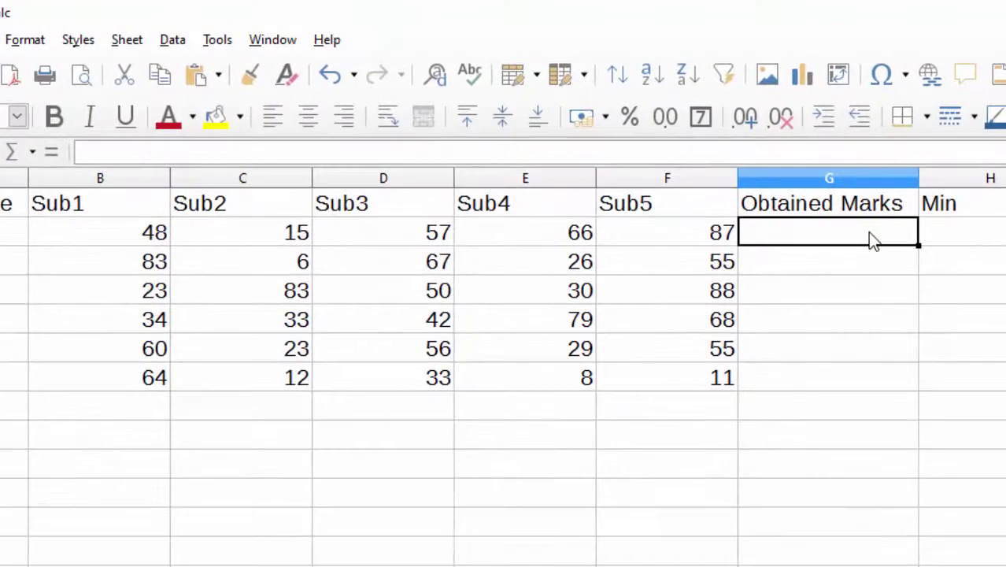
pyautogui.write('=s')
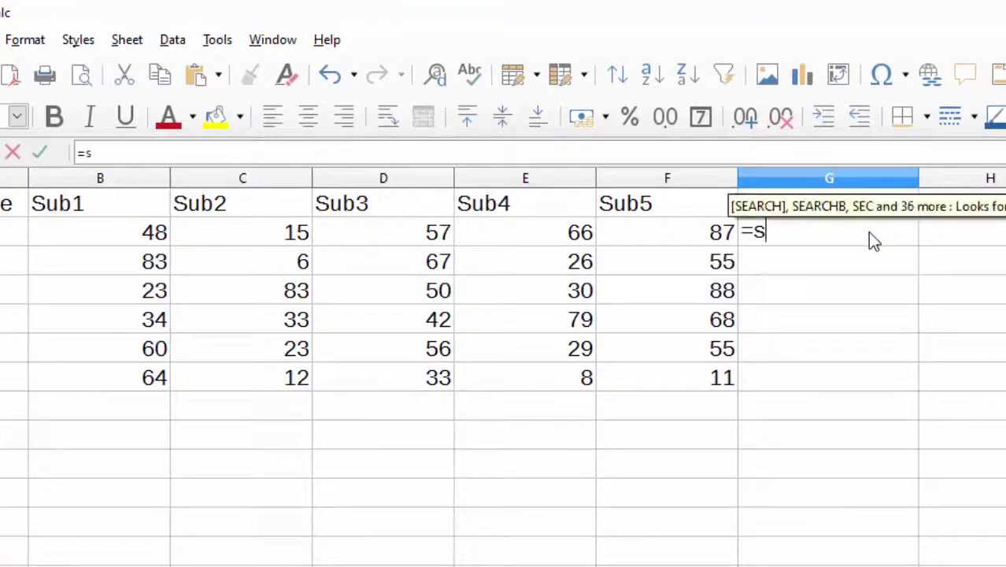
pyautogui.press('BackSpace')
pyautogui.press('BackSpace')
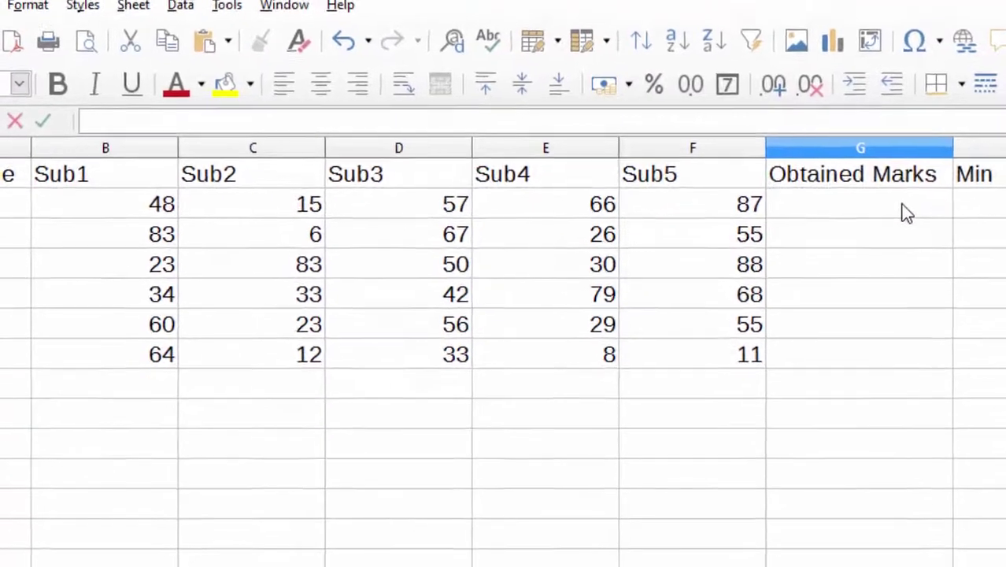
pyautogui.write('+')
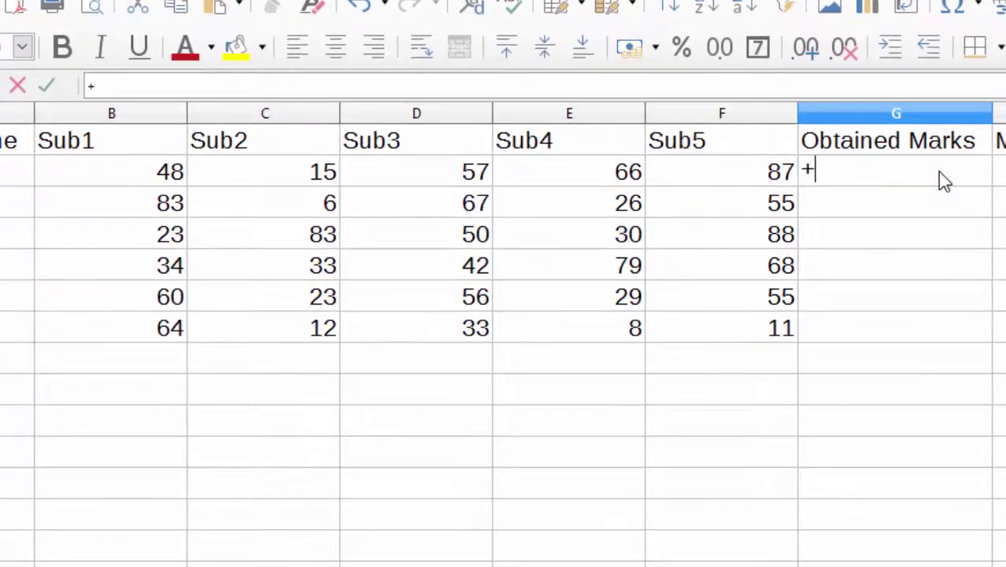
pyautogui.write('su')
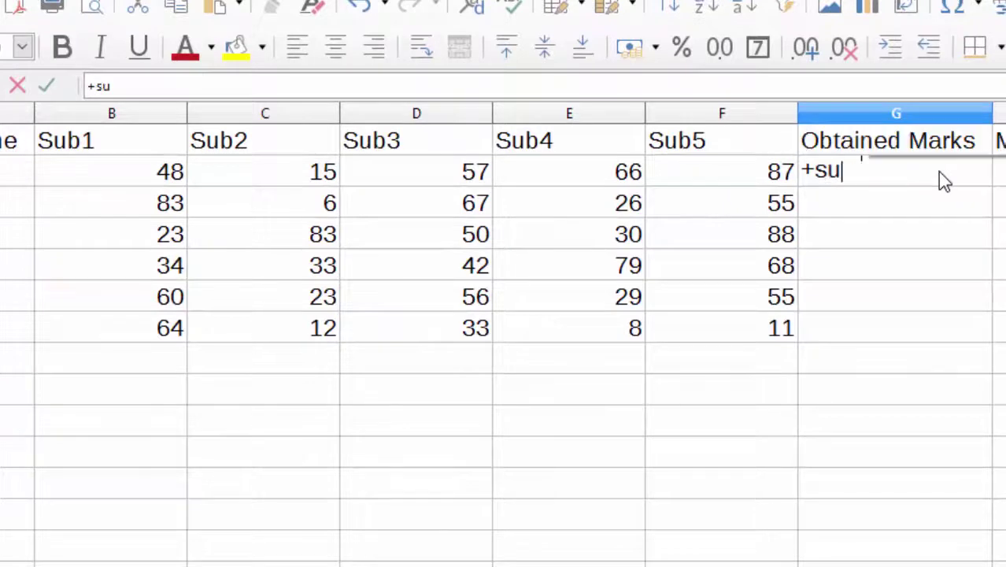
pyautogui.write('m(')
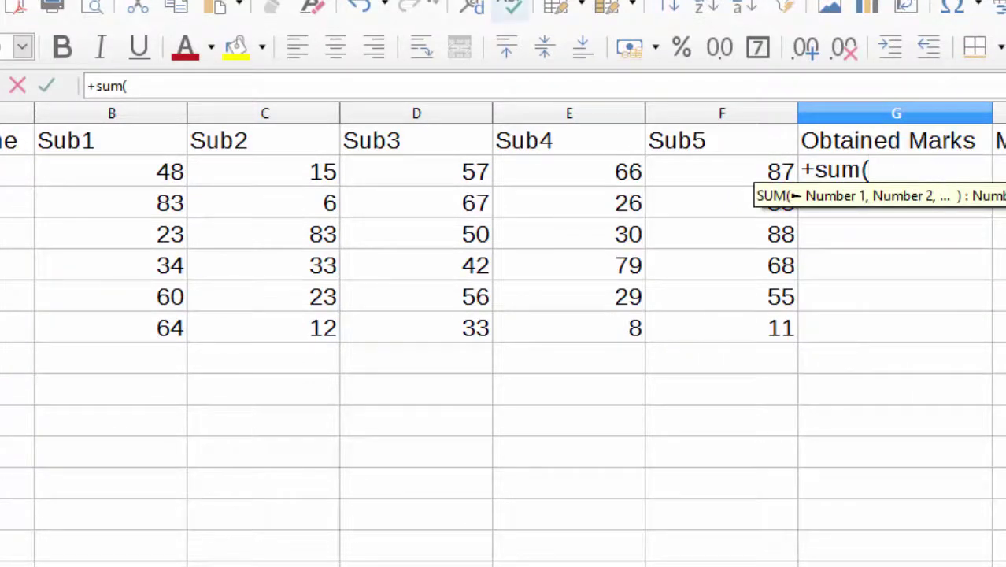
pyautogui.moveTo(104, 181)
pyautogui.mouseDown()
pyautogui.moveTo(721, 158)
pyautogui.moveTo(681, 219)
pyautogui.mouseUp()
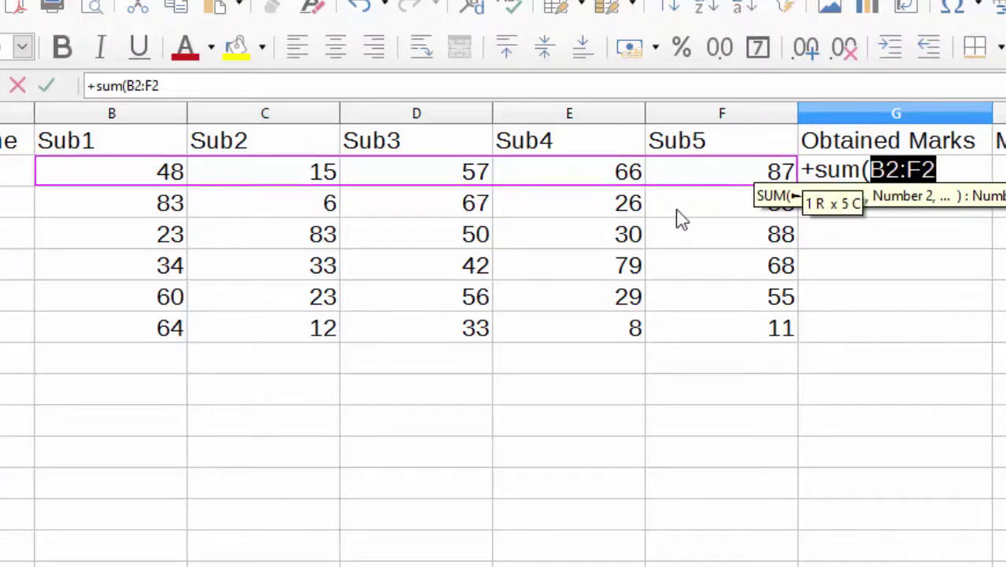
pyautogui.write(')')
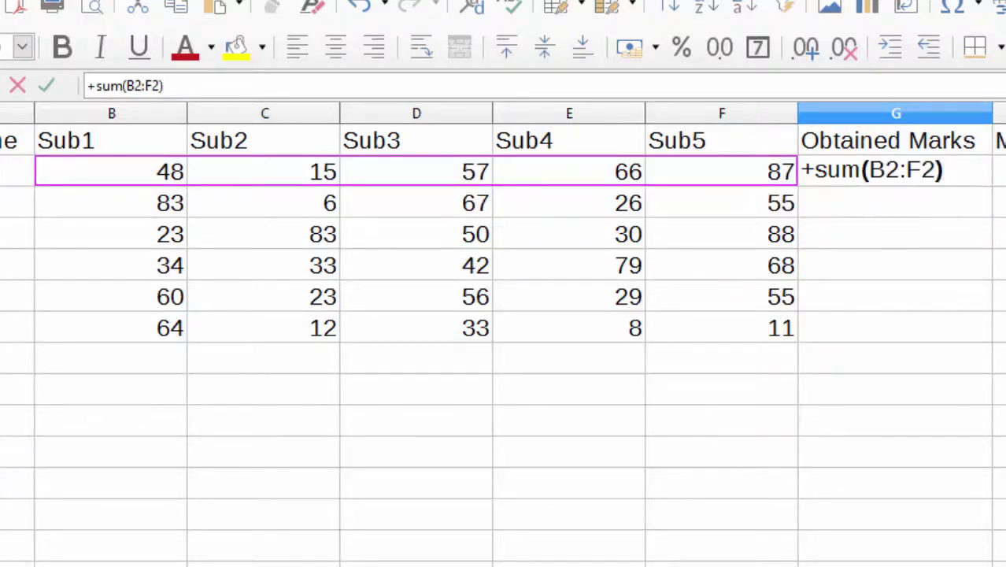
pyautogui.press('Return')
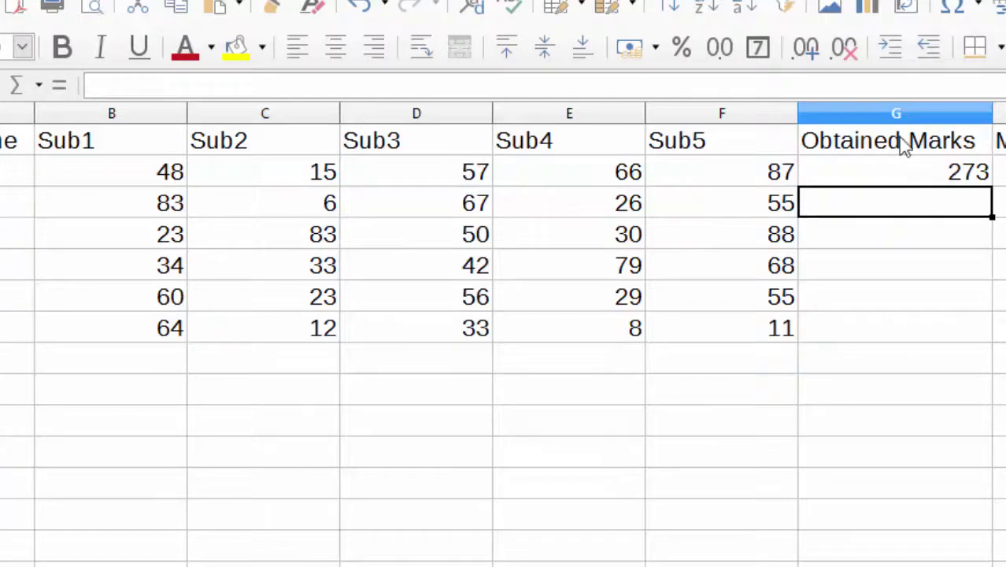
pyautogui.click(980, 177)
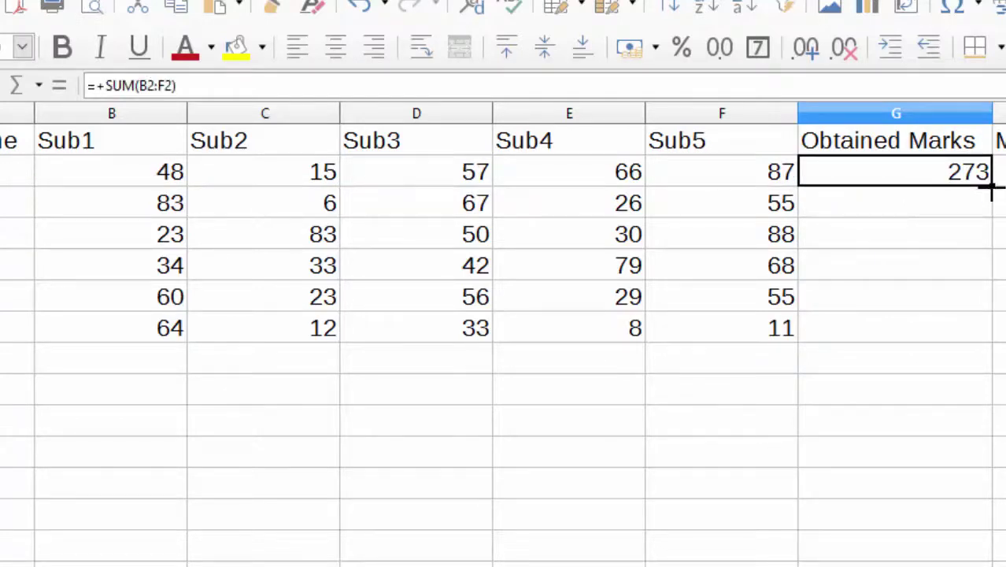
pyautogui.doubleClick(991, 188)
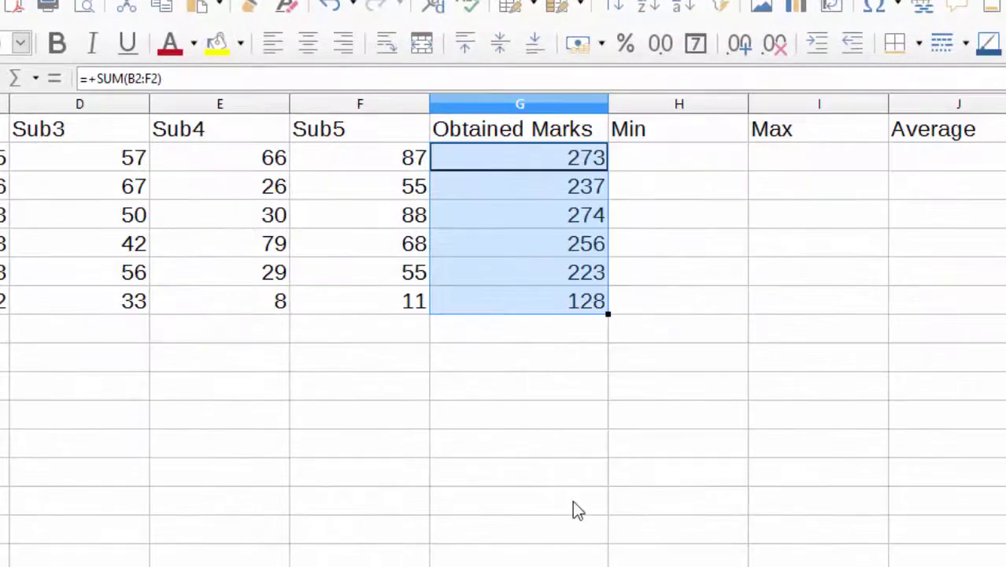
# Clear the #NAME? error left in Min cell H2 by an unfinished =min entry
pyautogui.click(670, 161)
pyautogui.write('=')
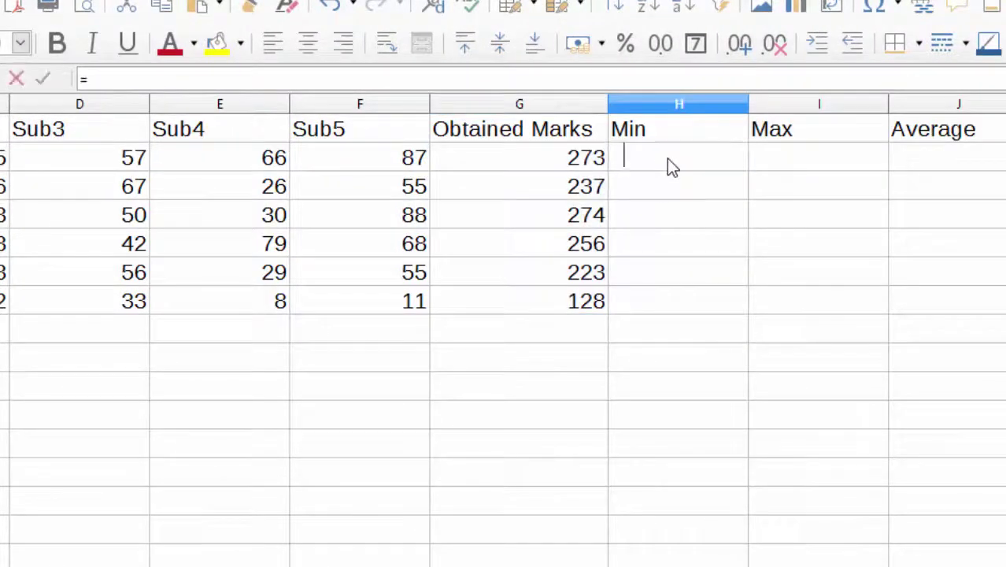
pyautogui.write('min')
pyautogui.press('Tab')
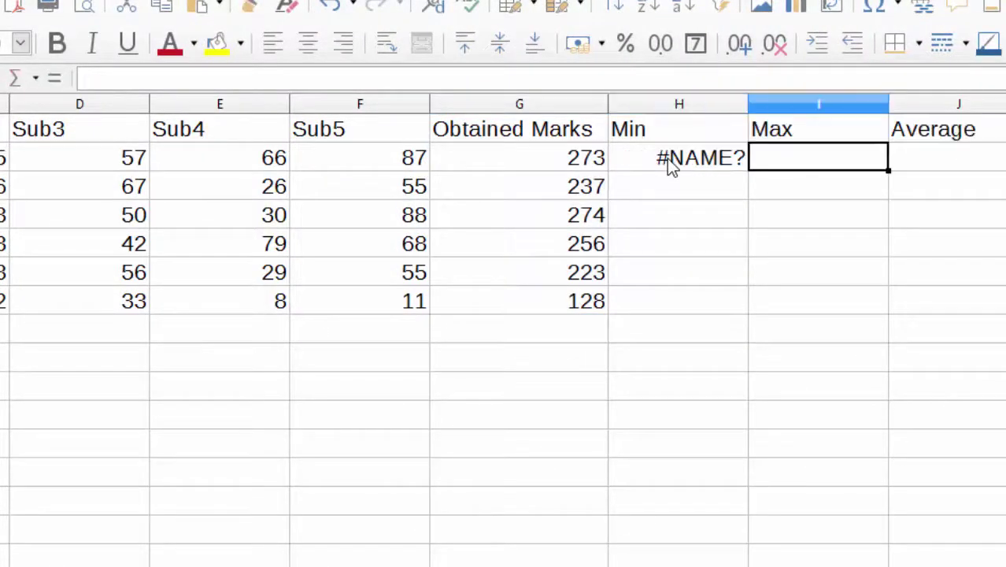
pyautogui.click(651, 171)
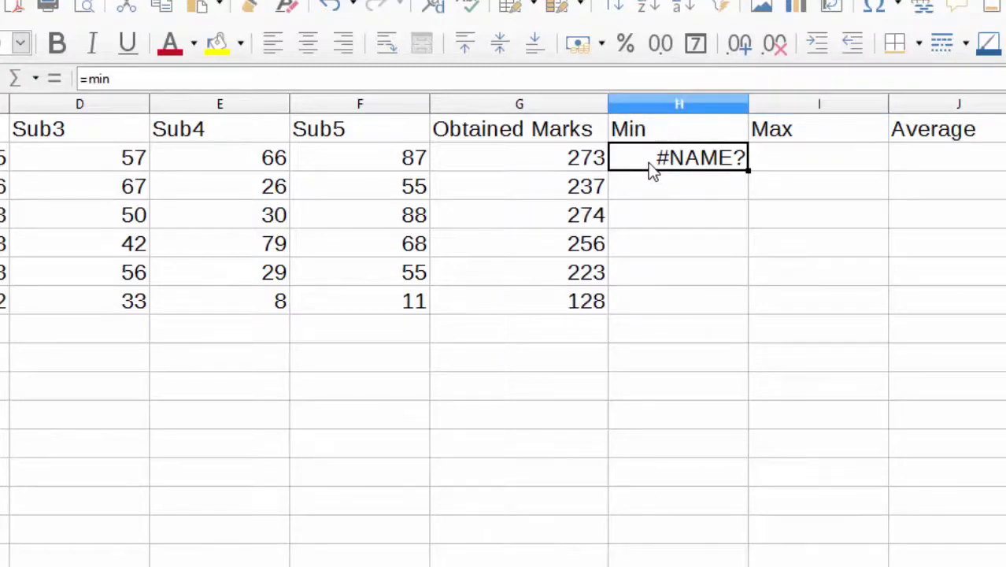
pyautogui.press('BackSpace')
pyautogui.hotkey('alt', 'm')
pyautogui.hotkey('alt', 'n')
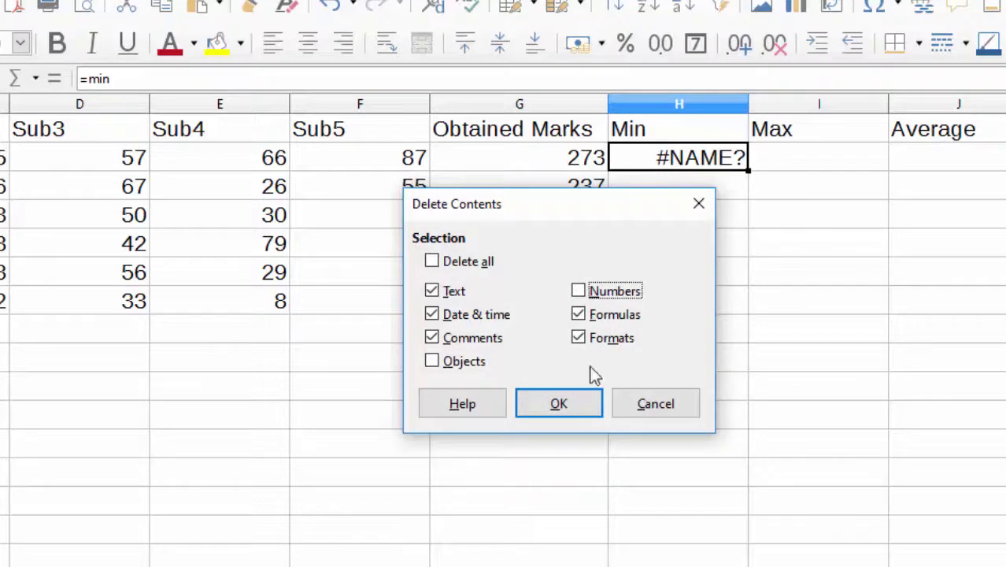
pyautogui.click(573, 409)
# Enter =MIN(B2:F2) in H2 and fill it down to H7 (15, 6, 23, 33, 23, 8)
pyautogui.write('=')
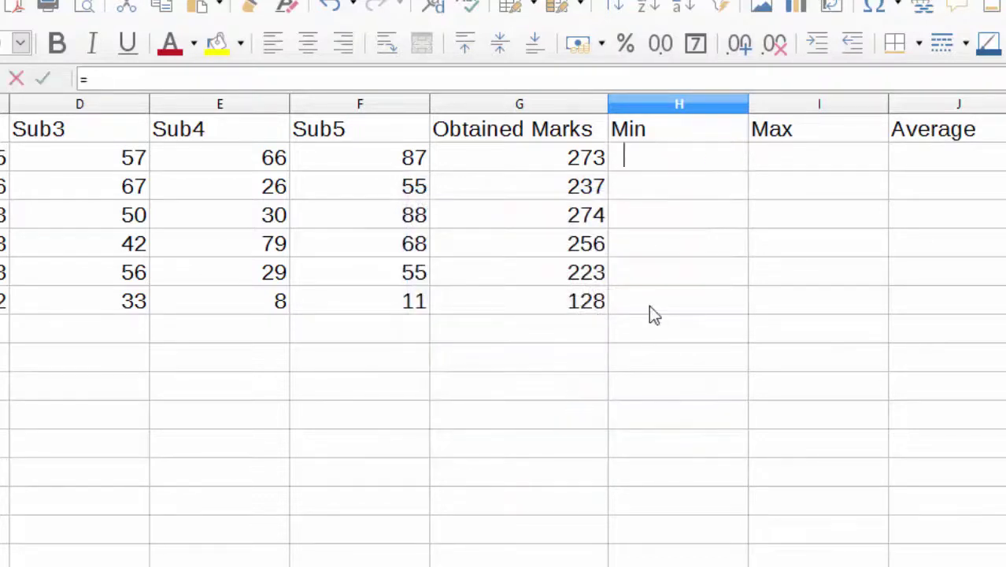
pyautogui.write('min')
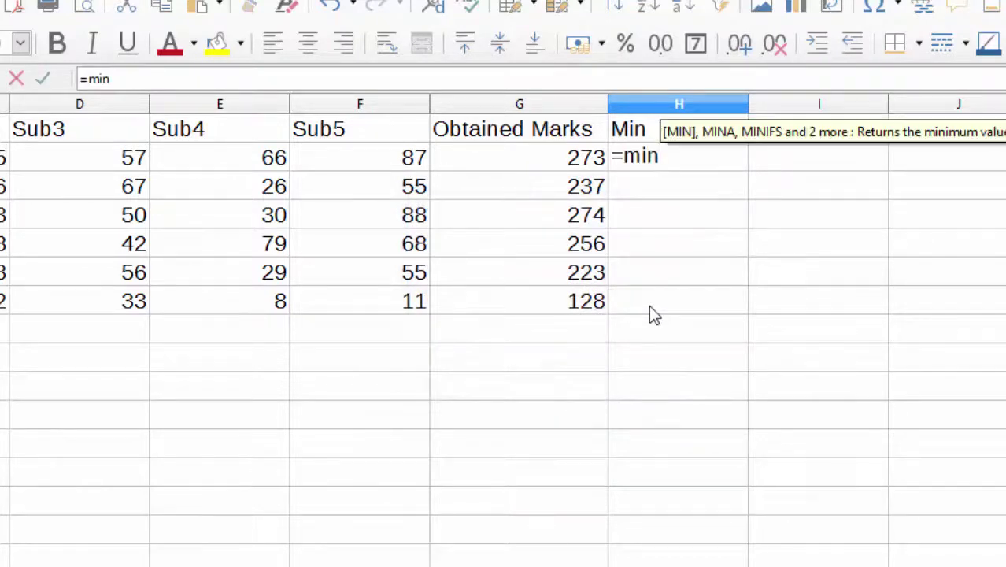
pyautogui.write('(')
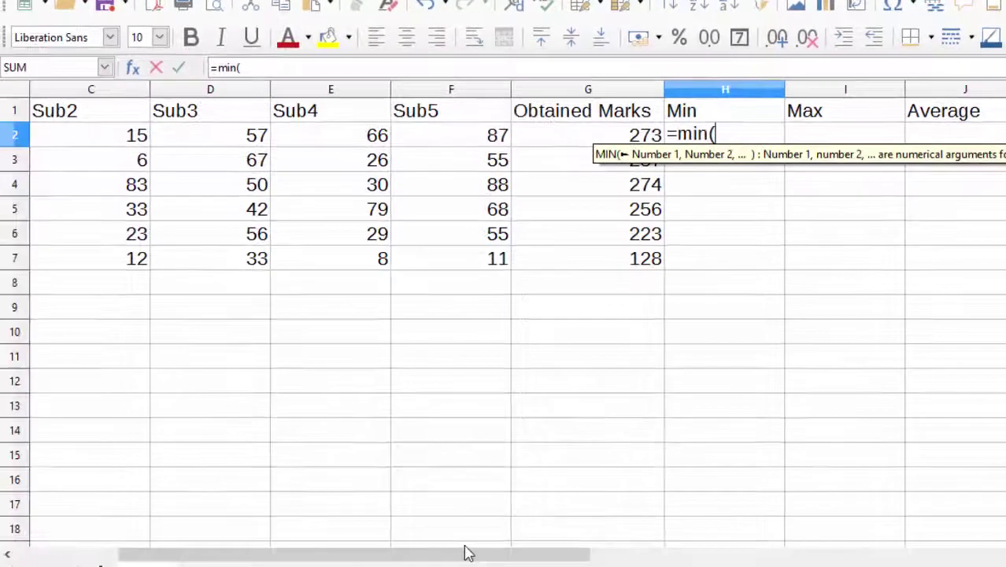
pyautogui.click(463, 534)
pyautogui.moveTo(464, 560); pyautogui.dragTo(361, 559)
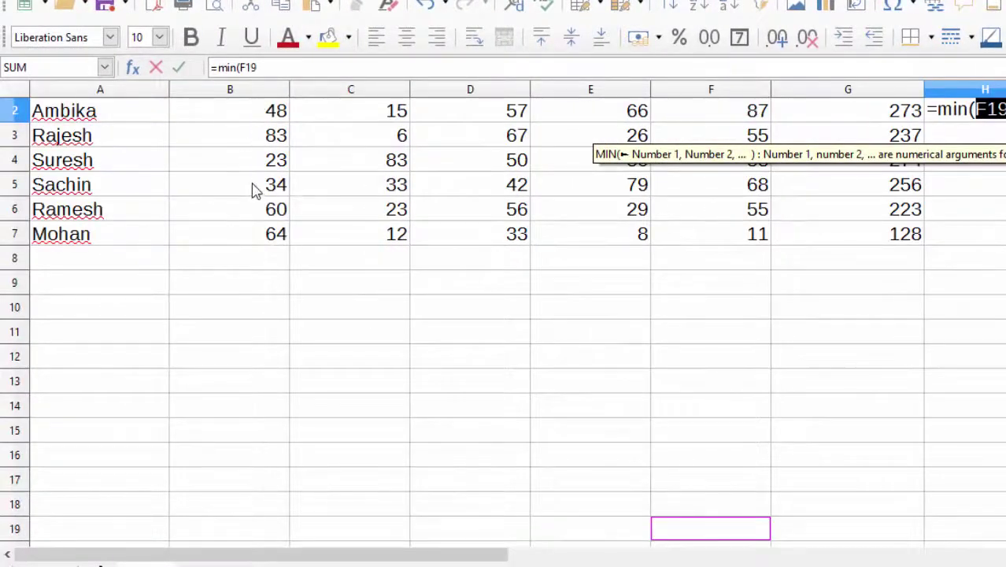
pyautogui.scroll(1, 256, 188)
pyautogui.moveTo(268, 138); pyautogui.dragTo(740, 136)
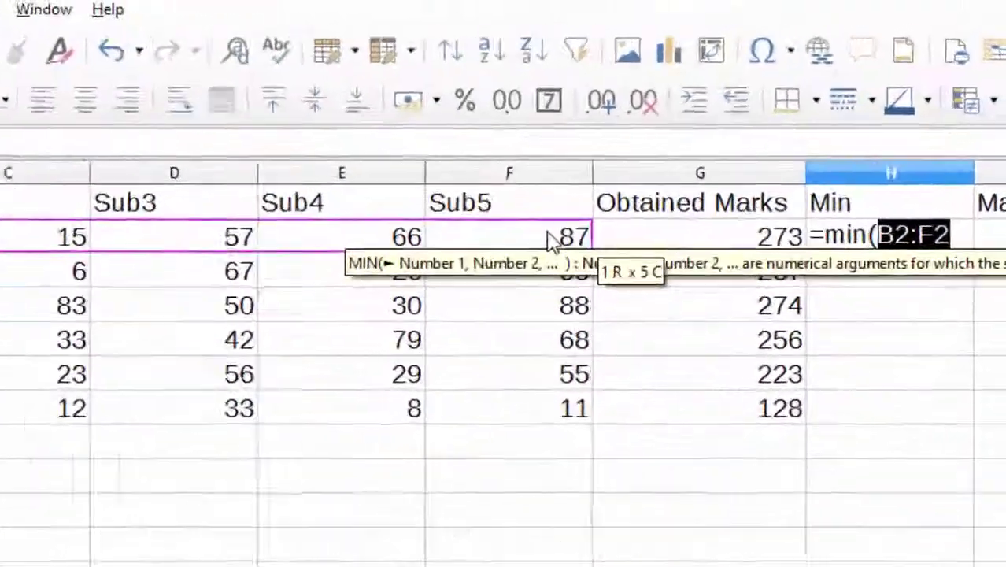
pyautogui.write(')')
pyautogui.press('Return')
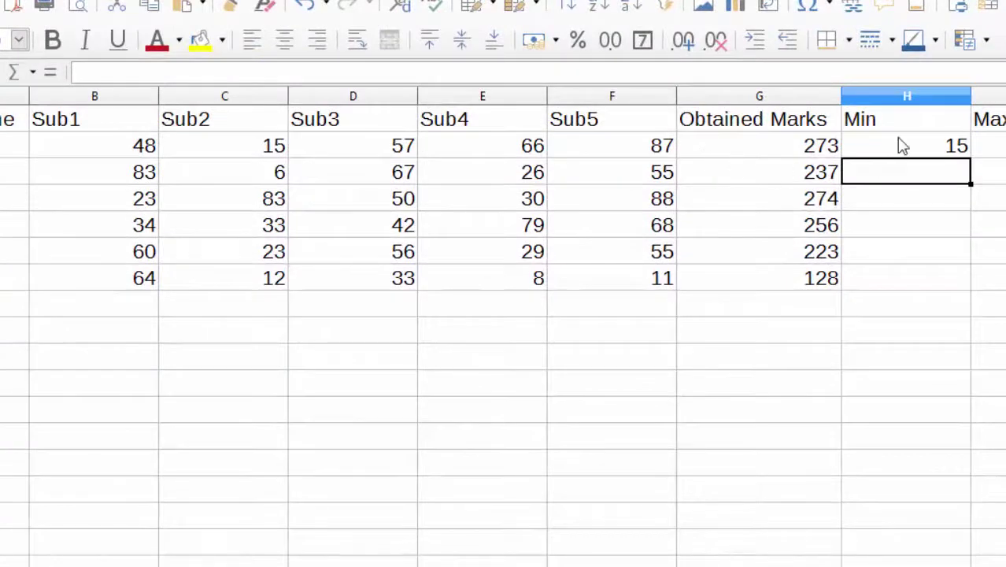
pyautogui.click(903, 148)
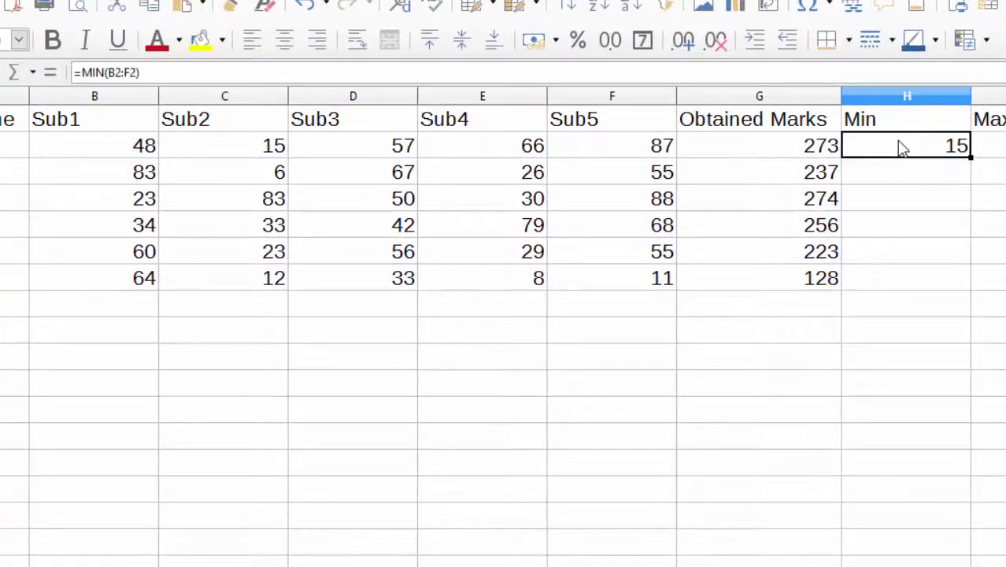
pyautogui.doubleClick(971, 155)
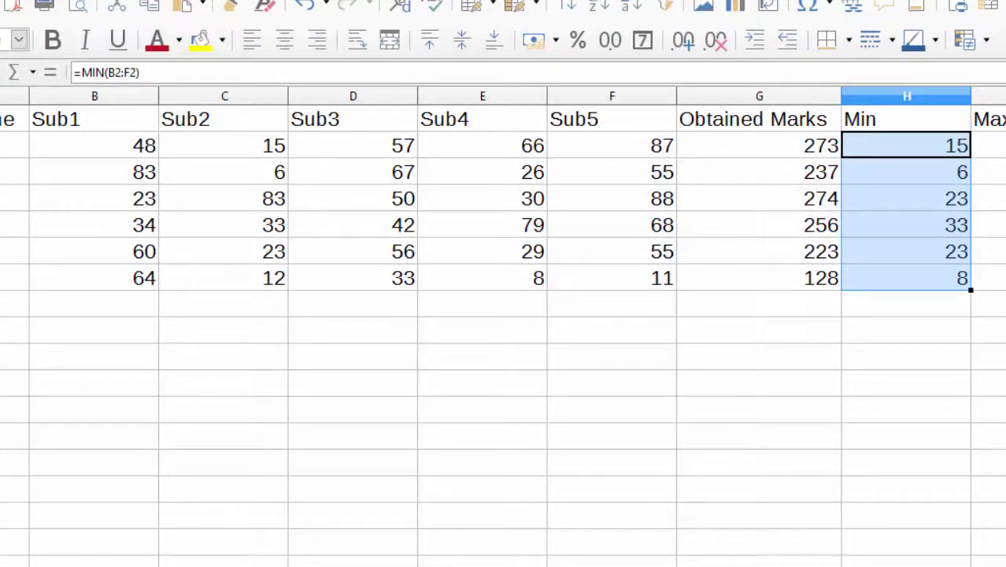
# Enter =MAX(B2:F2) in I2 and fill it down to I7 (87, 83, 88, 79, 60, 64)
pyautogui.click(730, 151)
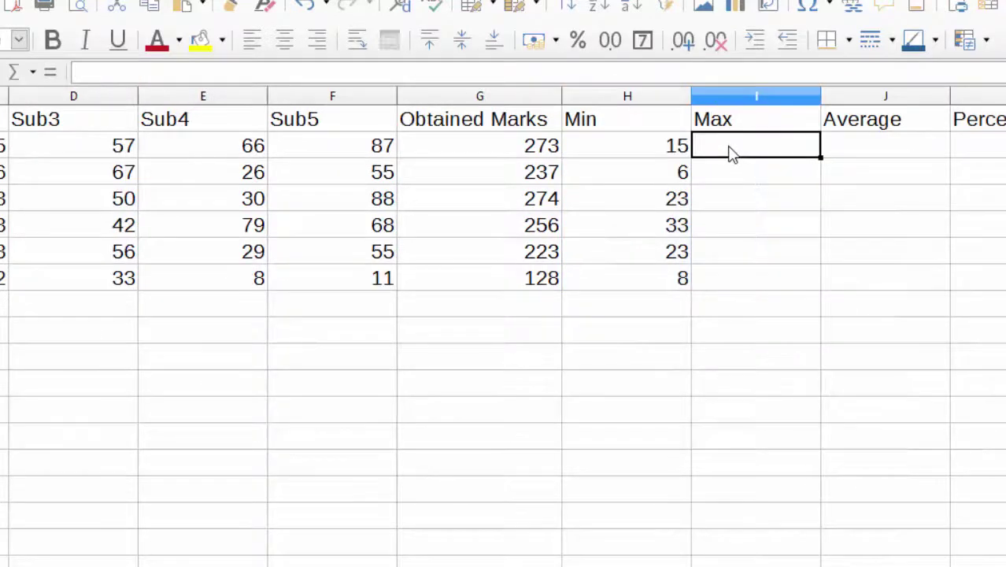
pyautogui.write('=max')
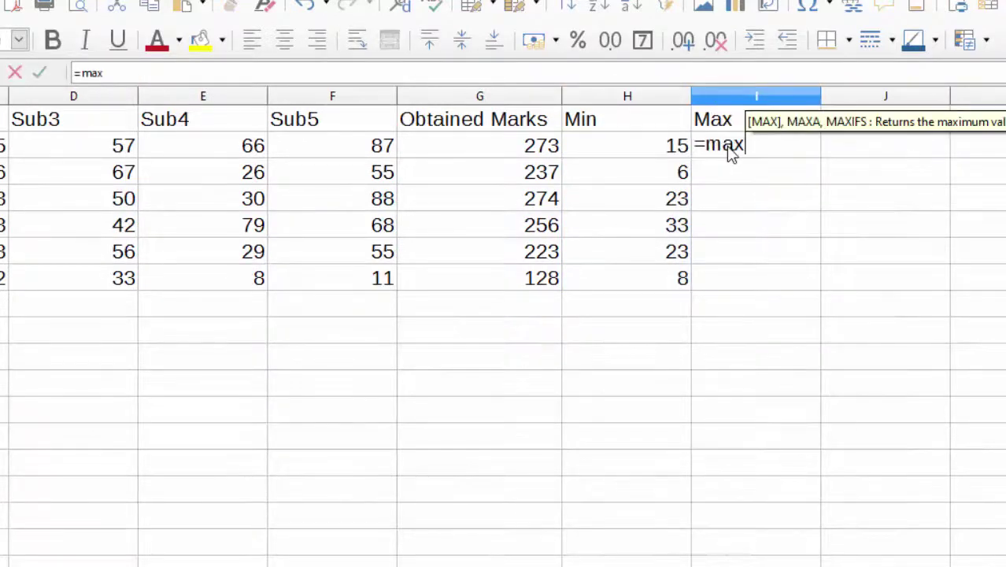
pyautogui.write('(')
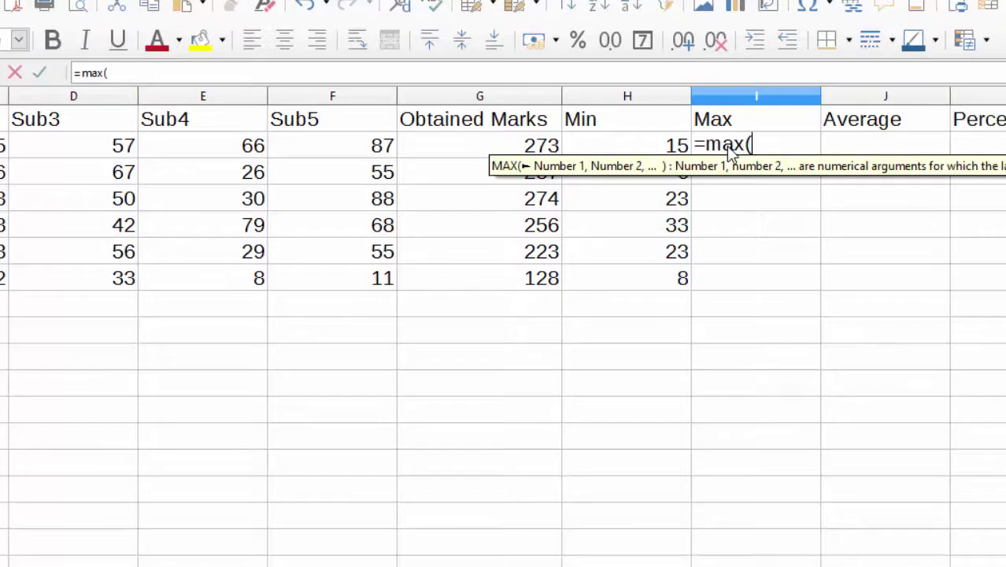
pyautogui.hscroll(-2, 504, 315)
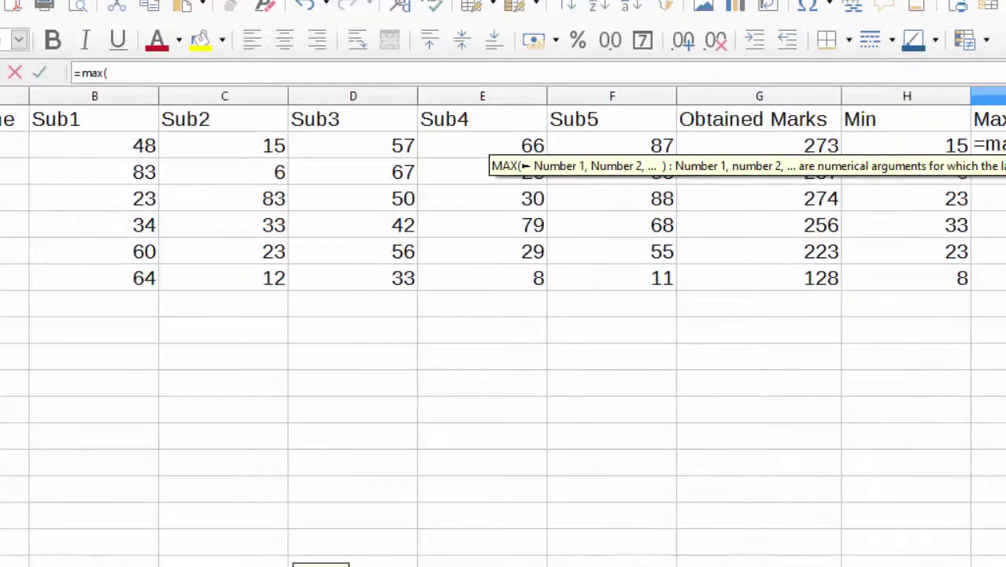
pyautogui.moveTo(134, 152); pyautogui.dragTo(559, 152)
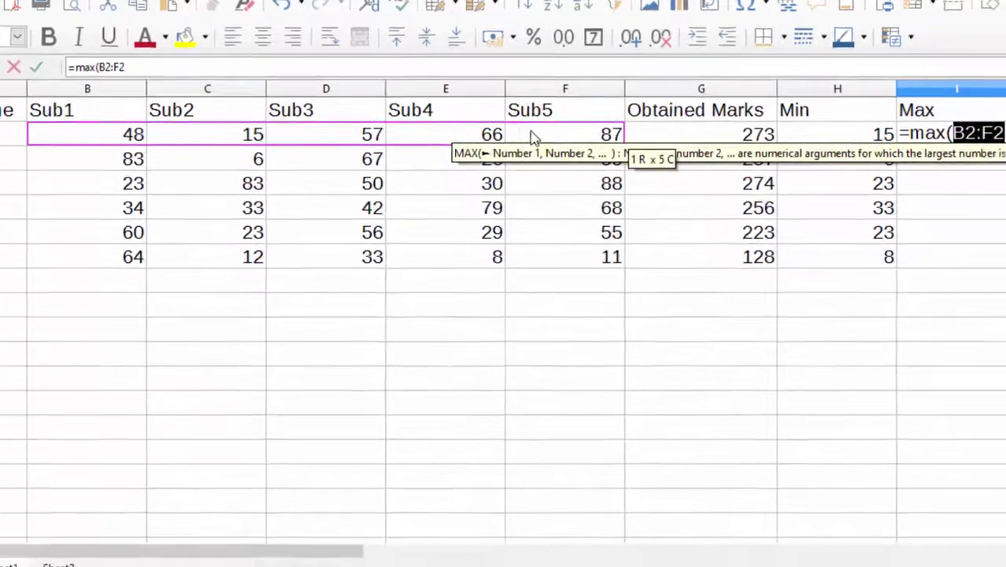
pyautogui.write(')')
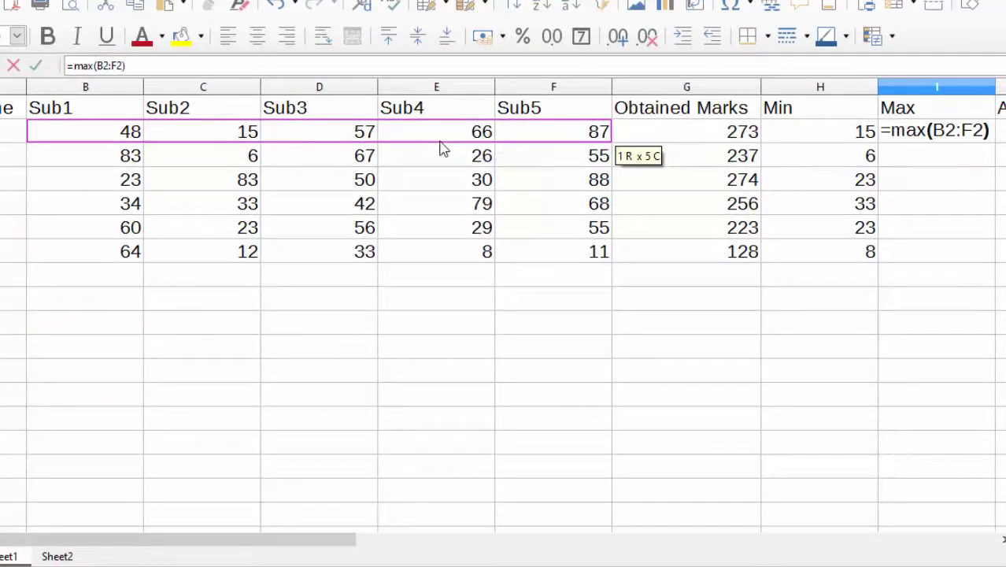
pyautogui.press('Return')
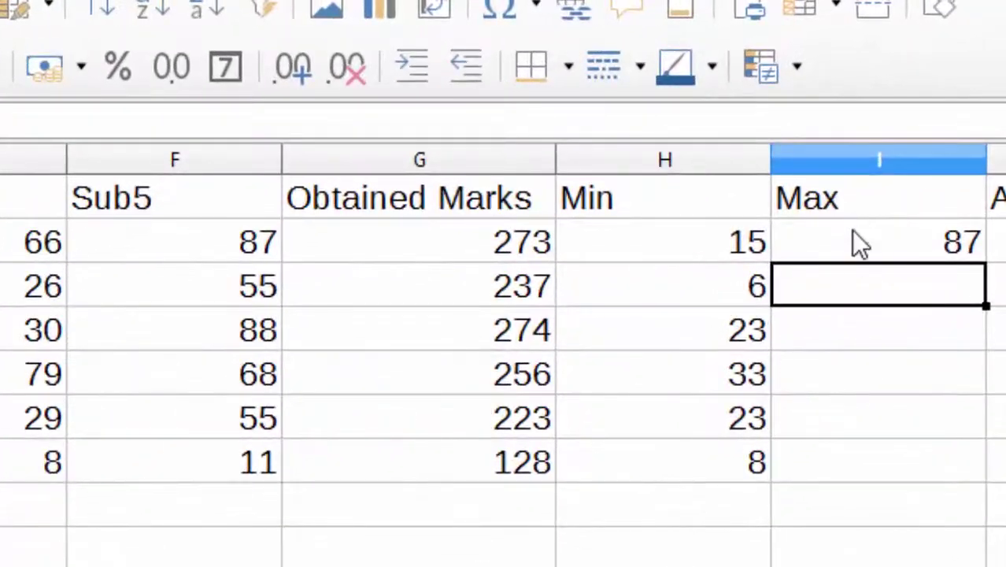
pyautogui.click(890, 255)
pyautogui.doubleClick(985, 261)
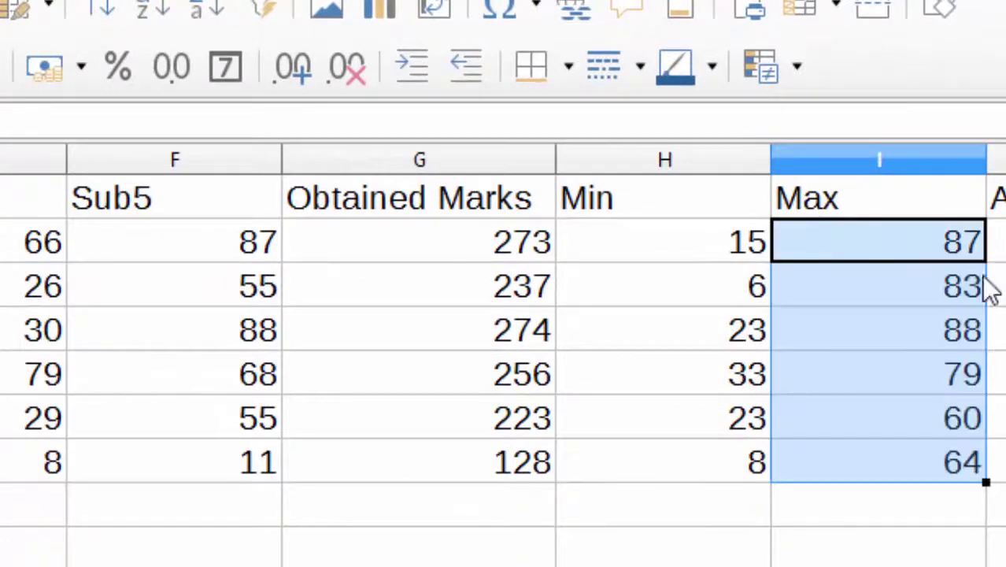
# Inspect the Max formula's arguments in the Function Wizard and close it without changes
pyautogui.hscroll(1, 504, 354)
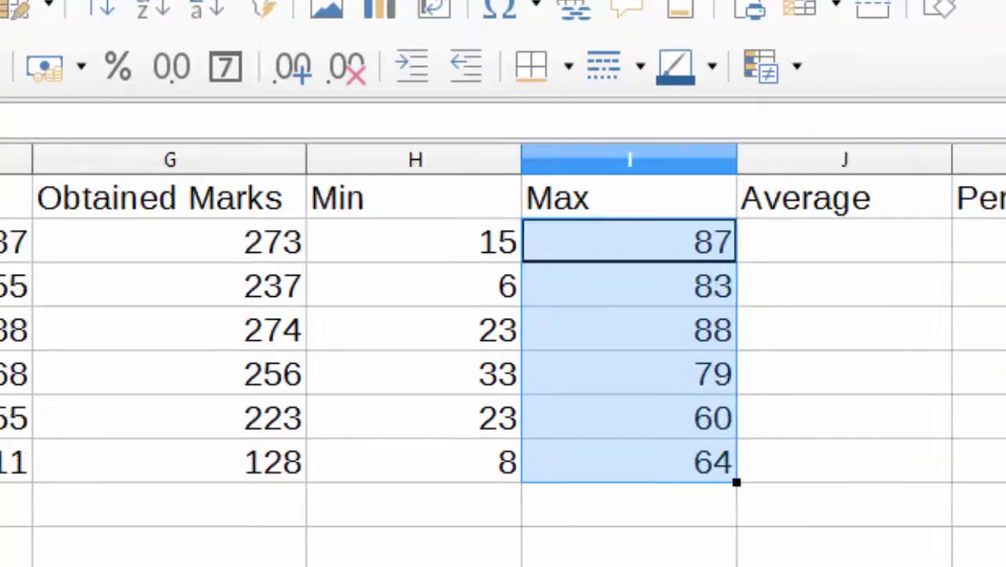
pyautogui.hscroll(1, 504, 354)
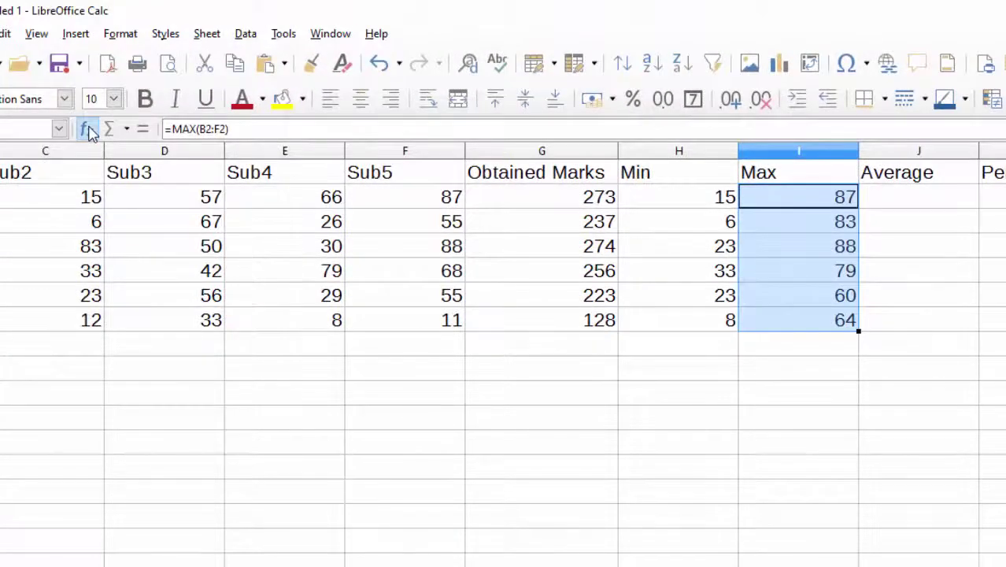
pyautogui.click(87, 129)
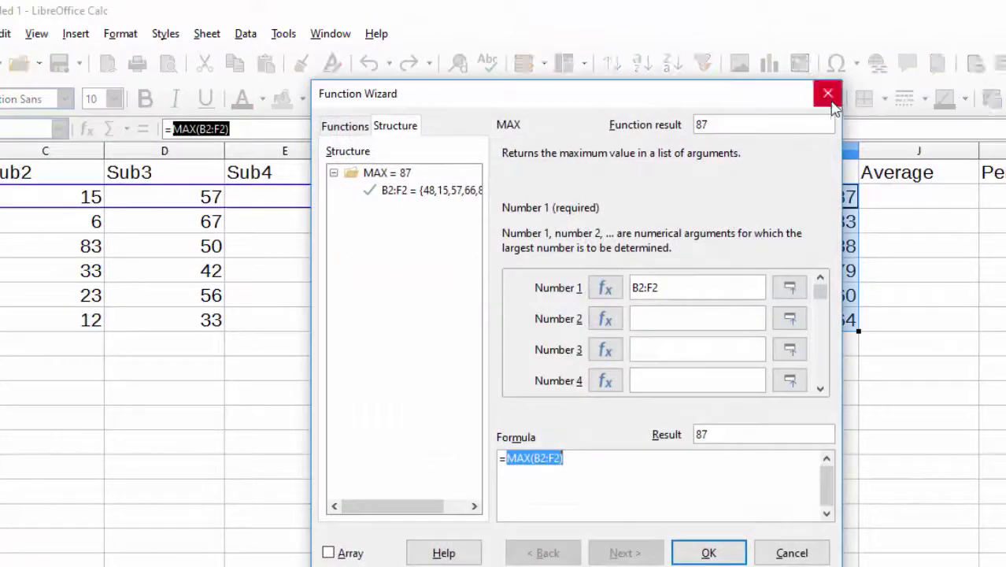
pyautogui.click(828, 94)
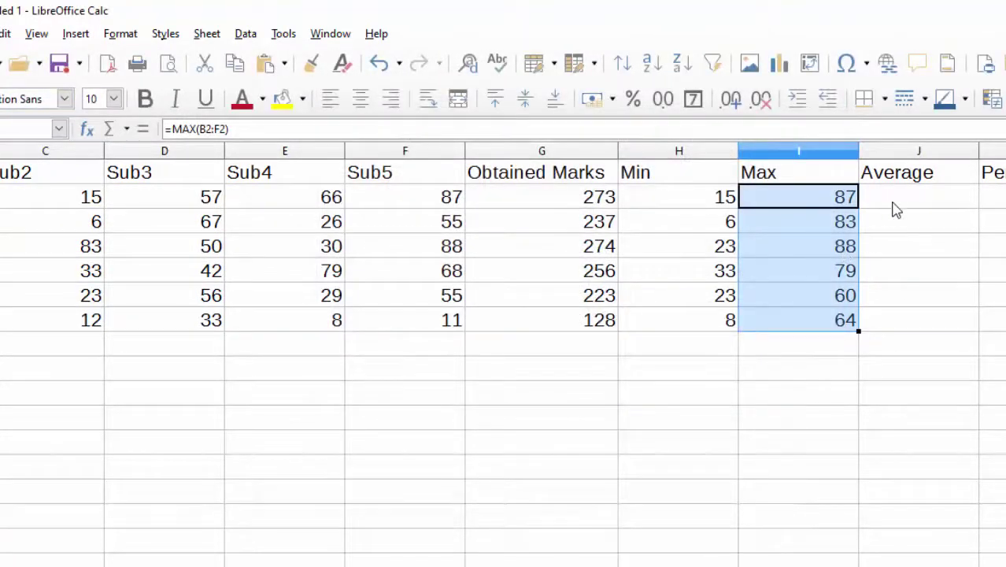
pyautogui.click(895, 210)
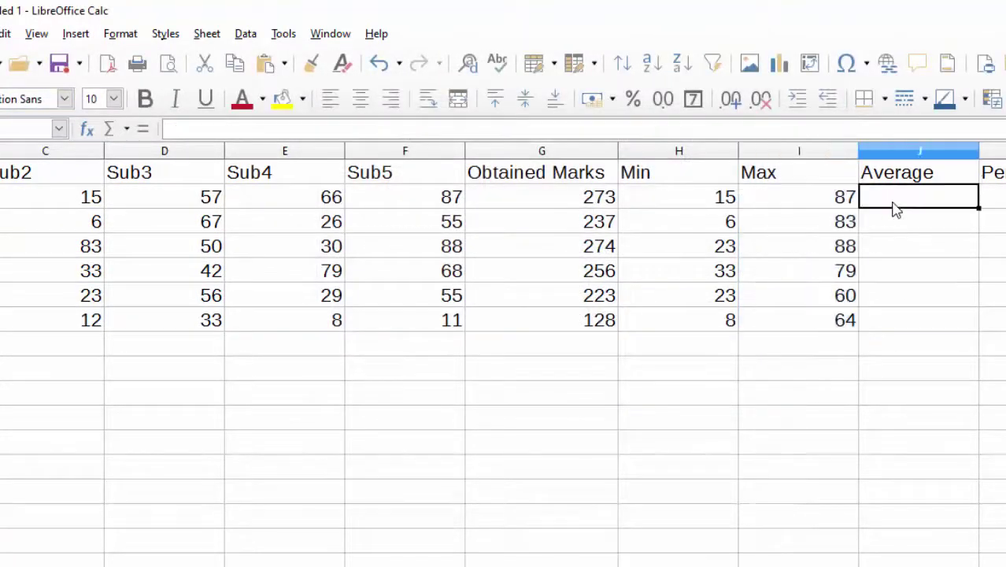
# Start an AVERAGE function for J2 in the Function Wizard by searching 'average'
pyautogui.click(87, 129)
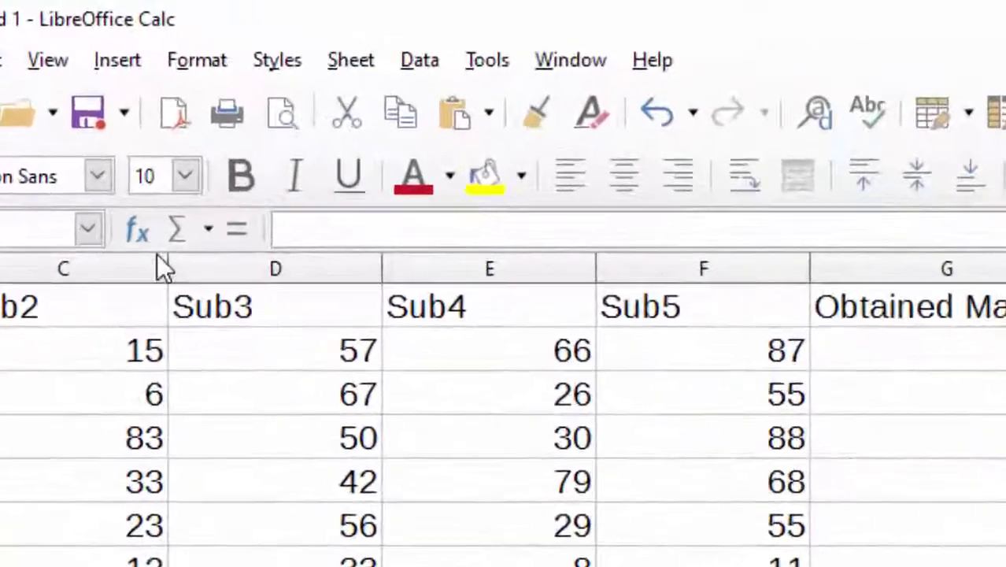
pyautogui.click(147, 239)
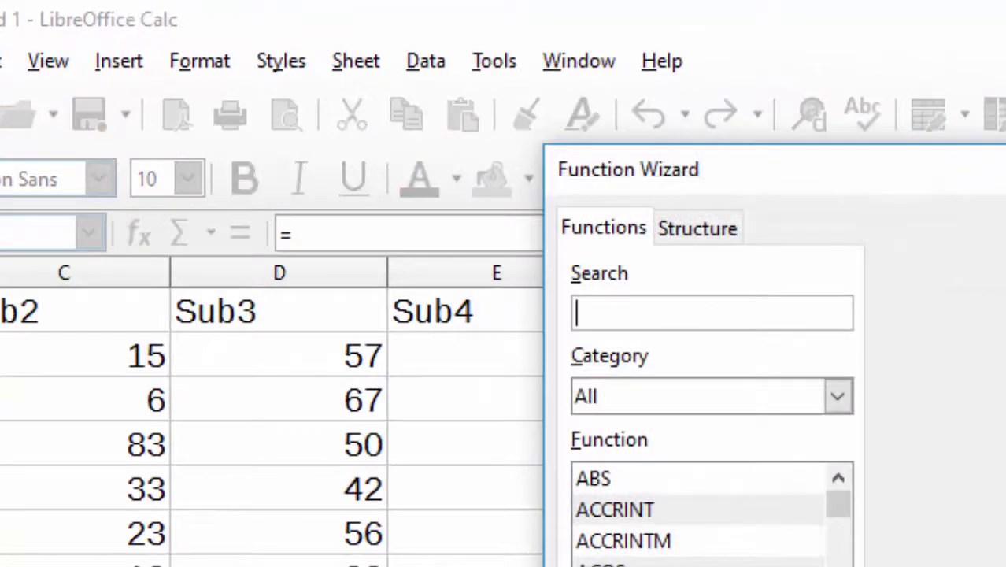
pyautogui.write('av')
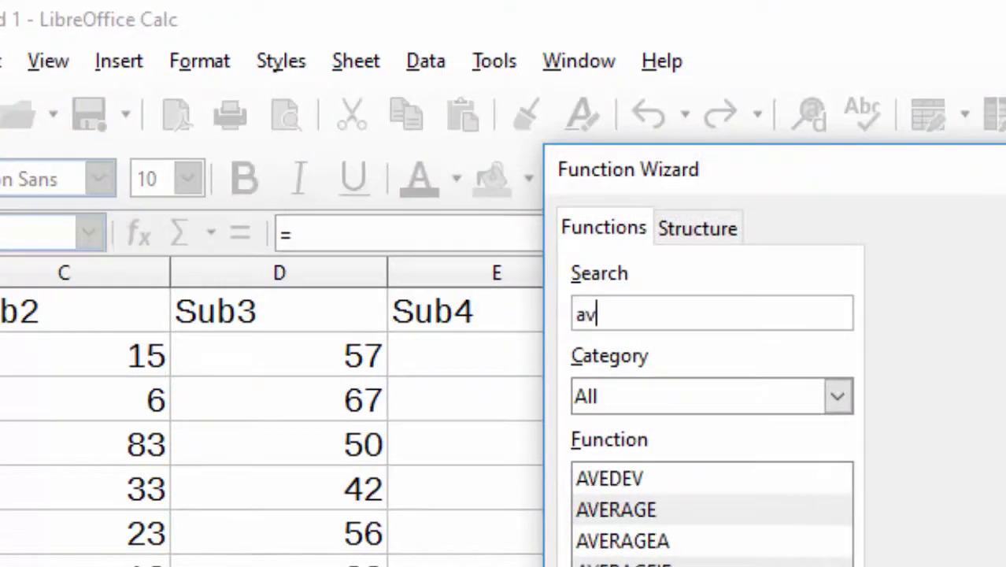
pyautogui.write('erah')
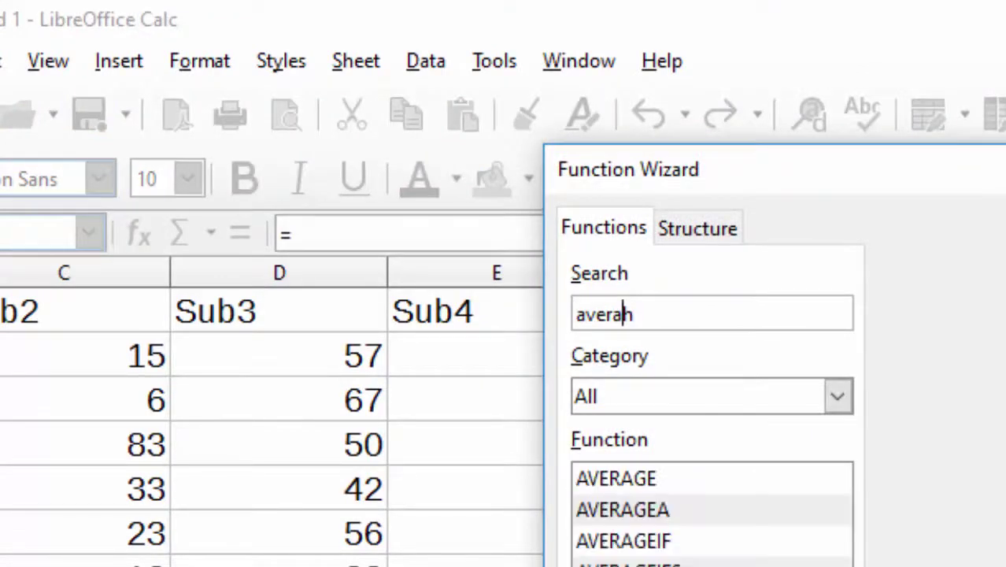
pyautogui.press('BackSpace')
pyautogui.write('ge')
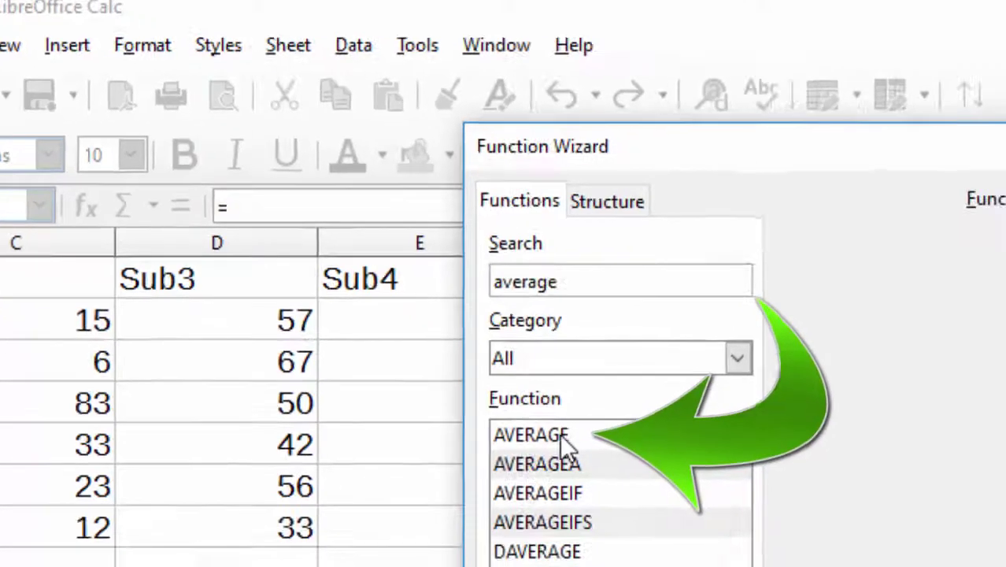
pyautogui.doubleClick(647, 479)
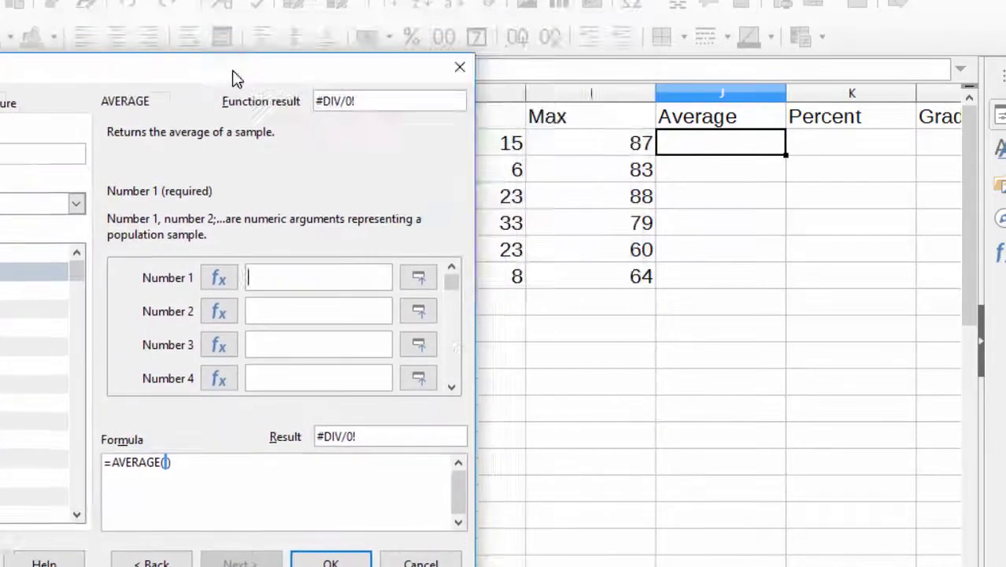
# Try B2:F2 and then G2 as the AVERAGE range, moving the wizard to see the sheet
pyautogui.moveTo(389, 32); pyautogui.dragTo(313, 296)
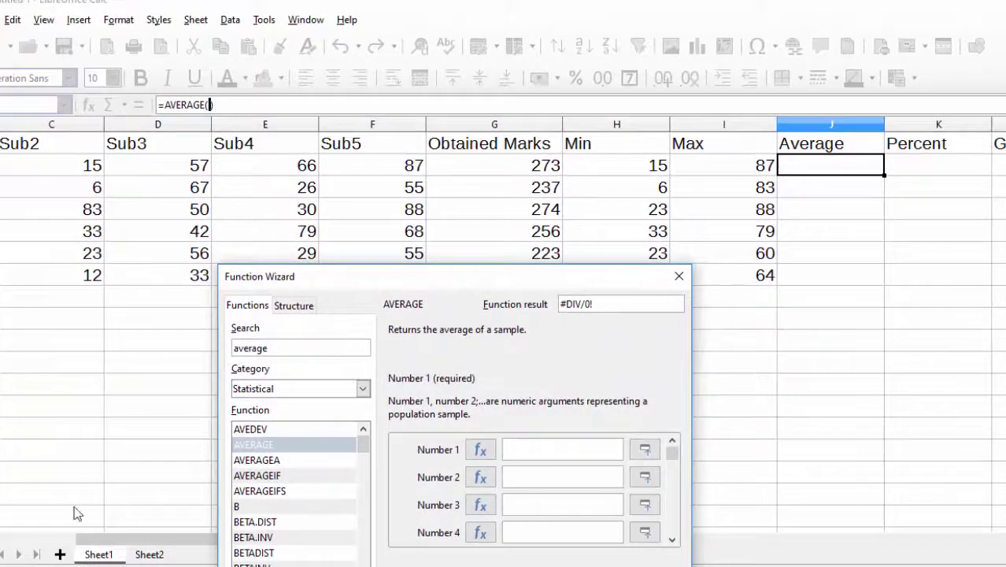
pyautogui.click(115, 538)
pyautogui.moveTo(90, 538); pyautogui.dragTo(88, 538)
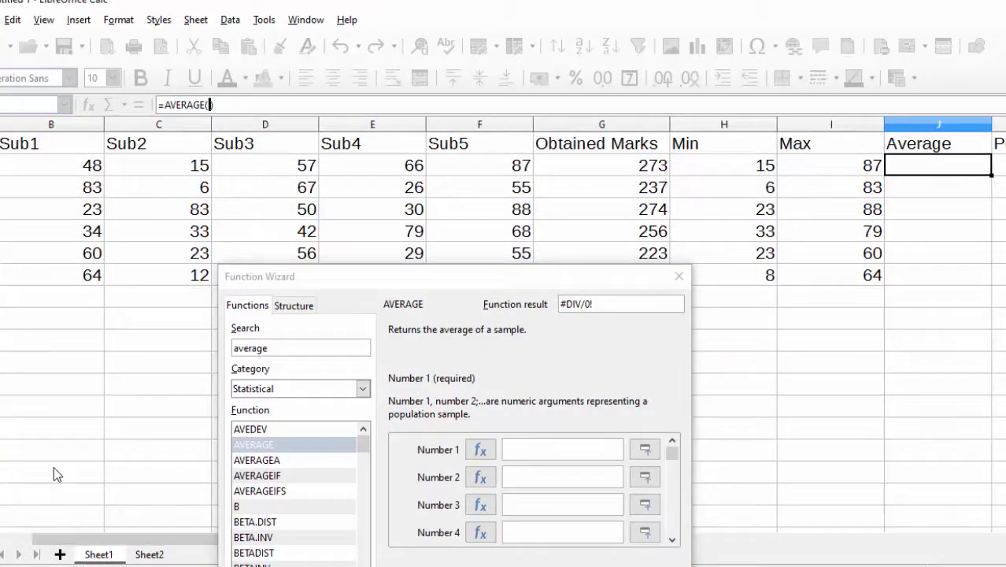
pyautogui.moveTo(57, 158); pyautogui.dragTo(464, 165)
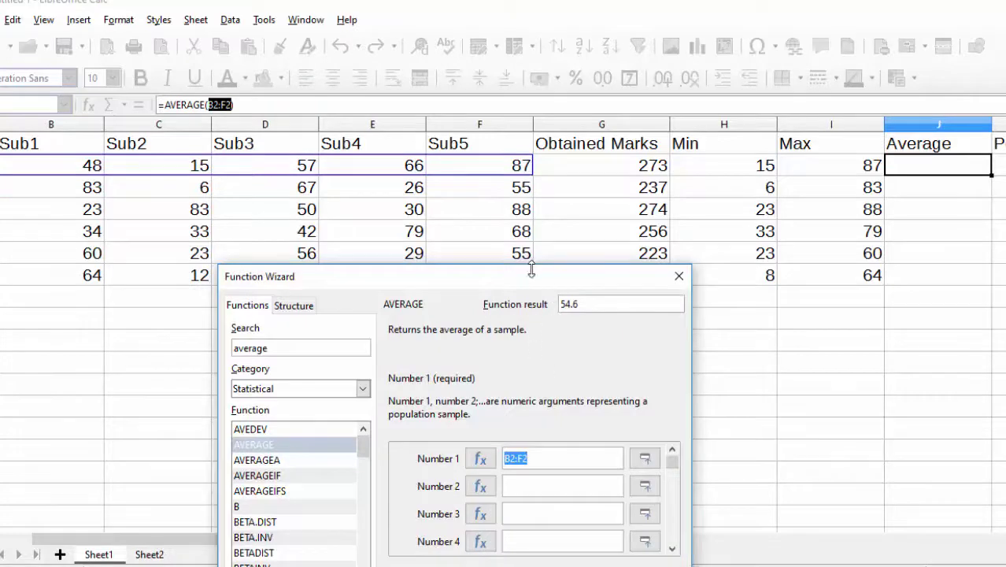
pyautogui.click(543, 172)
pyautogui.moveTo(465, 285); pyautogui.dragTo(491, 66)
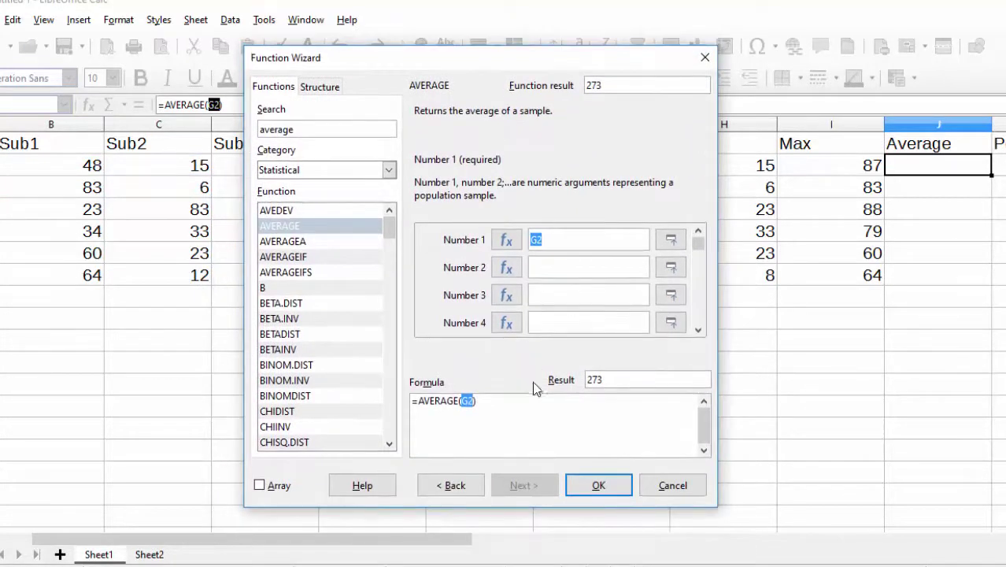
pyautogui.click(671, 239)
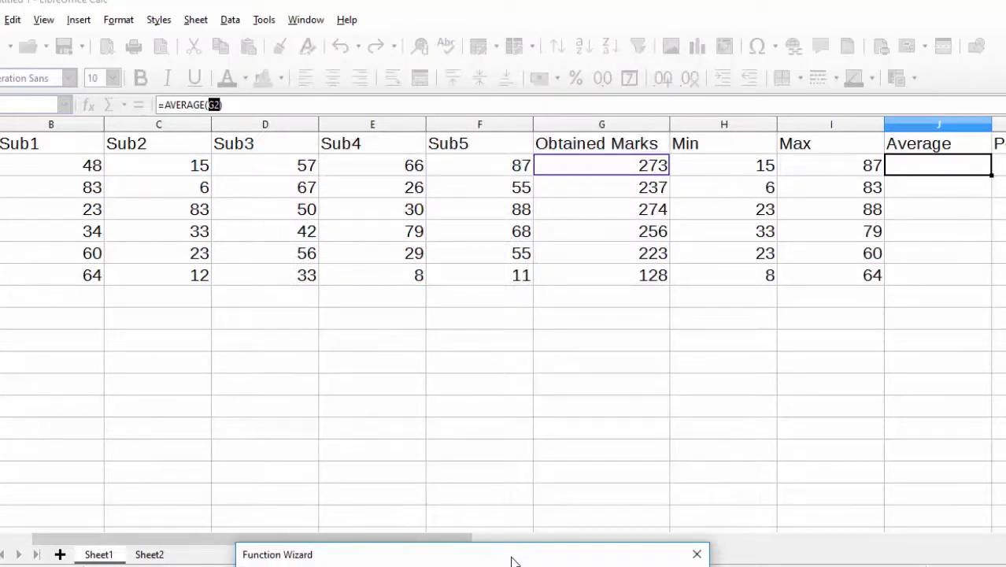
pyautogui.moveTo(379, 539); pyautogui.dragTo(314, 544)
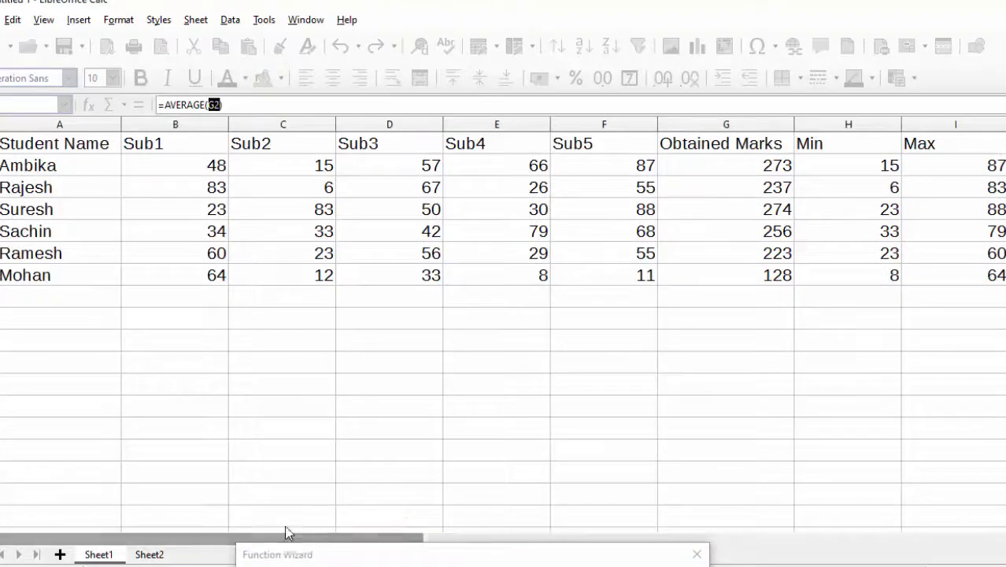
pyautogui.moveTo(213, 168); pyautogui.dragTo(584, 159)
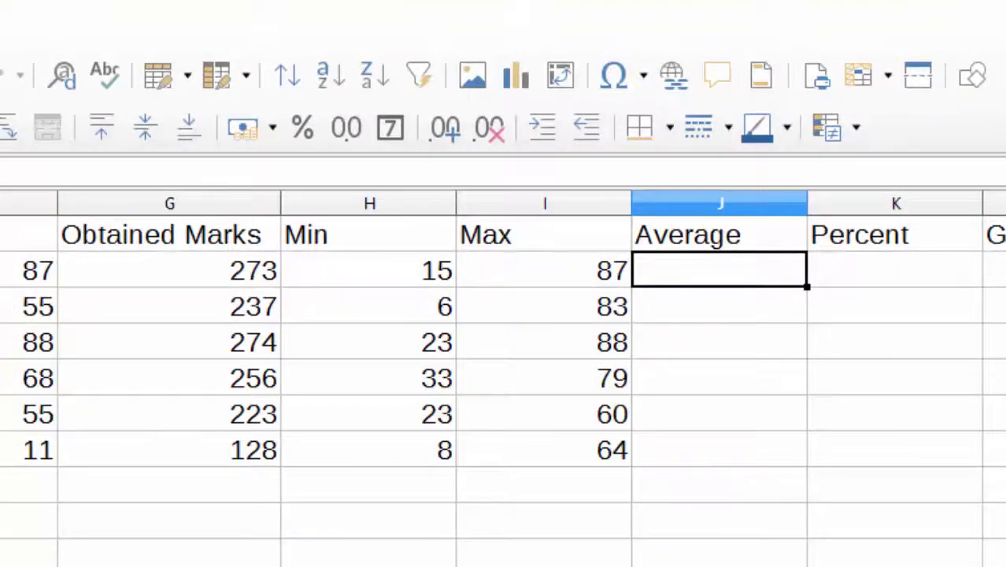
# Reopen the Function Wizard for J2 and choose the AVERAGE function
pyautogui.hotkey('ctrl', 'F2')
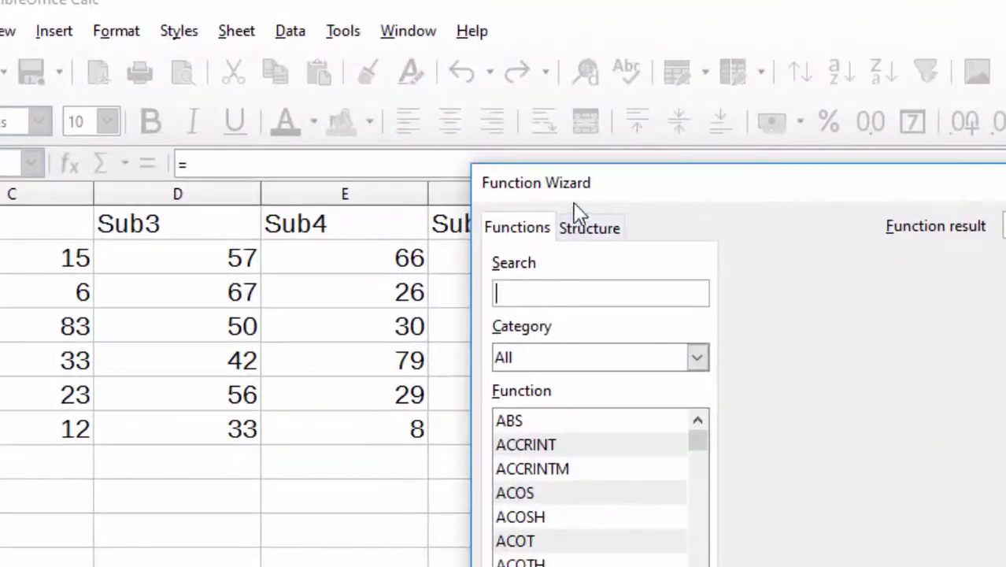
pyautogui.moveTo(591, 188); pyautogui.dragTo(684, 566)
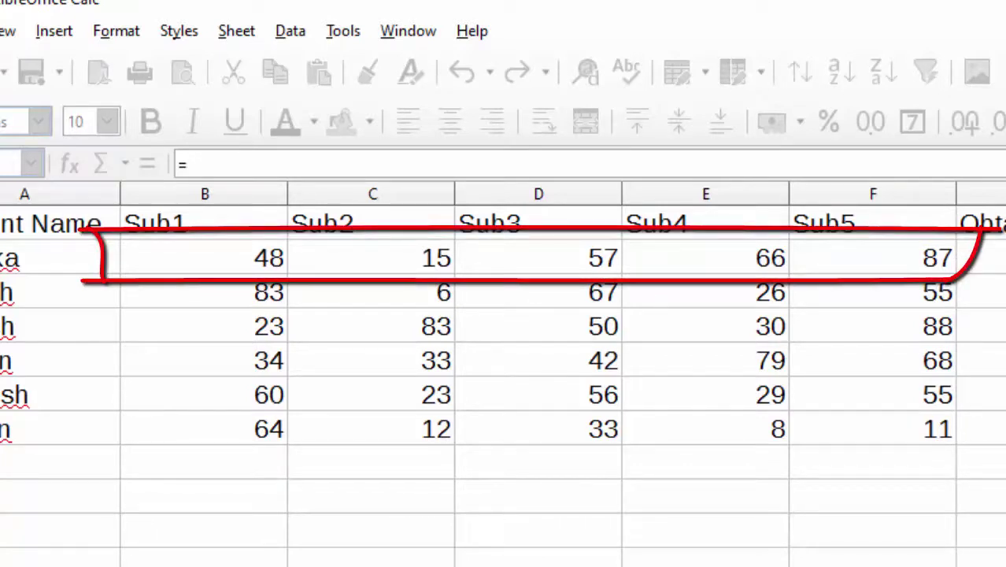
pyautogui.hotkey('ctrl', 'F2')
pyautogui.moveTo(604, 532); pyautogui.dragTo(532, 152)
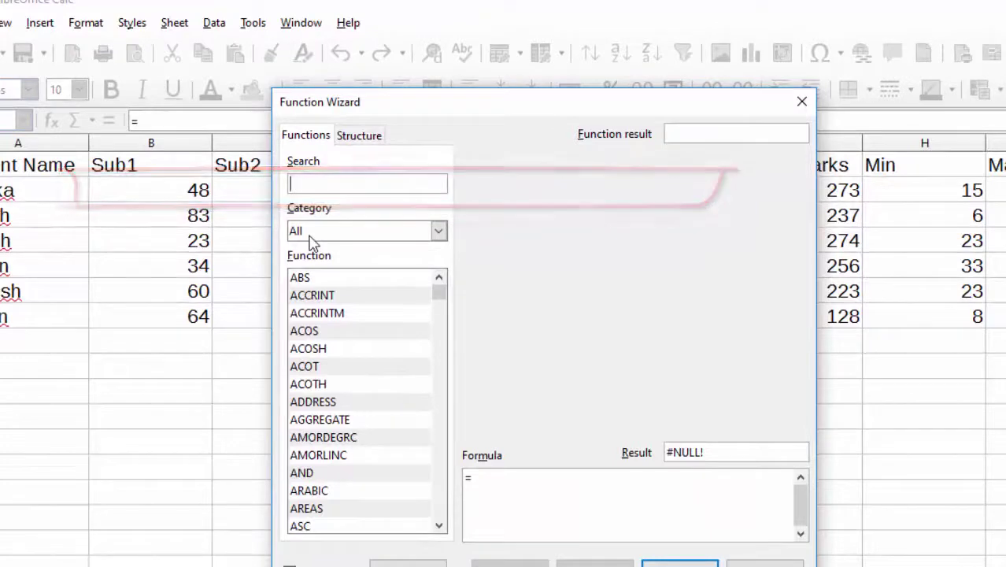
pyautogui.write('avera')
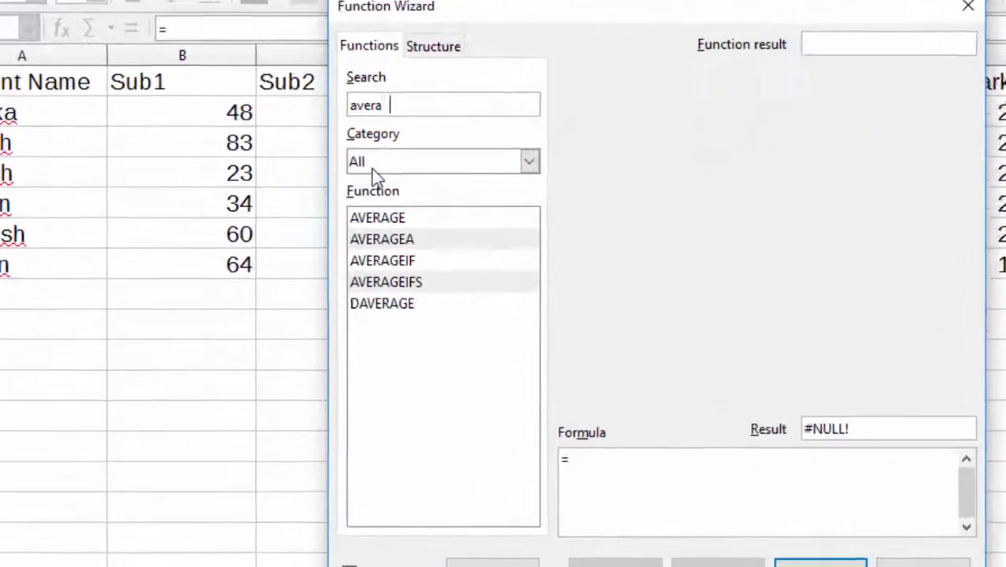
pyautogui.write('ge')
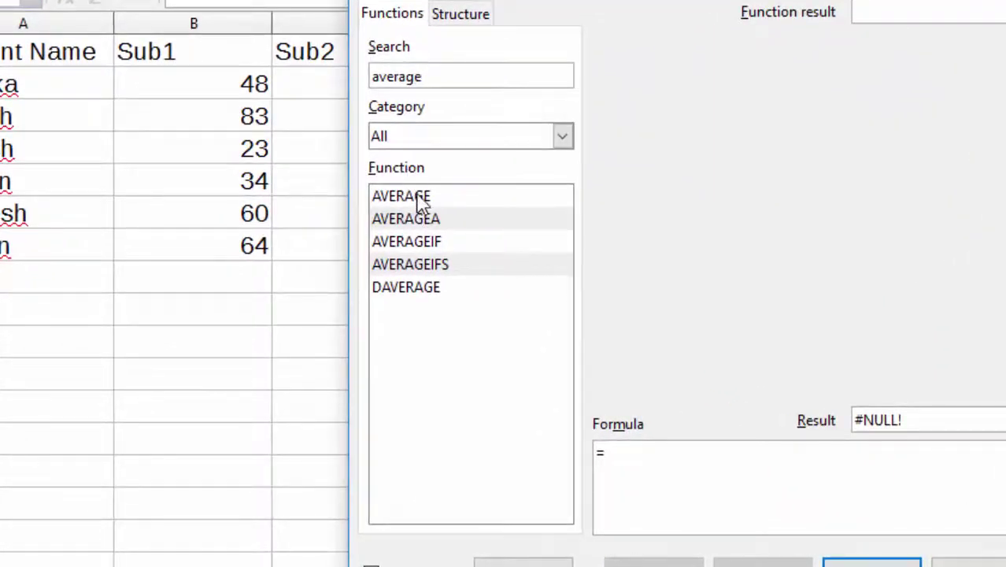
pyautogui.doubleClick(418, 196)
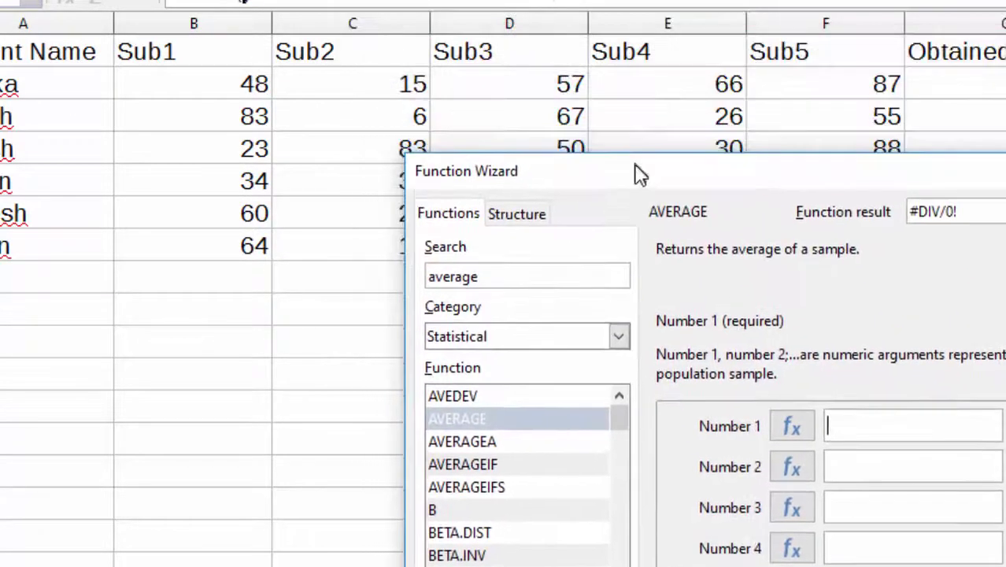
# Set Number 1 to B2:F2, confirm, and fill the average down J2:J7 (54.6 to 25.6)
pyautogui.moveTo(635, 173); pyautogui.dragTo(602, 34)
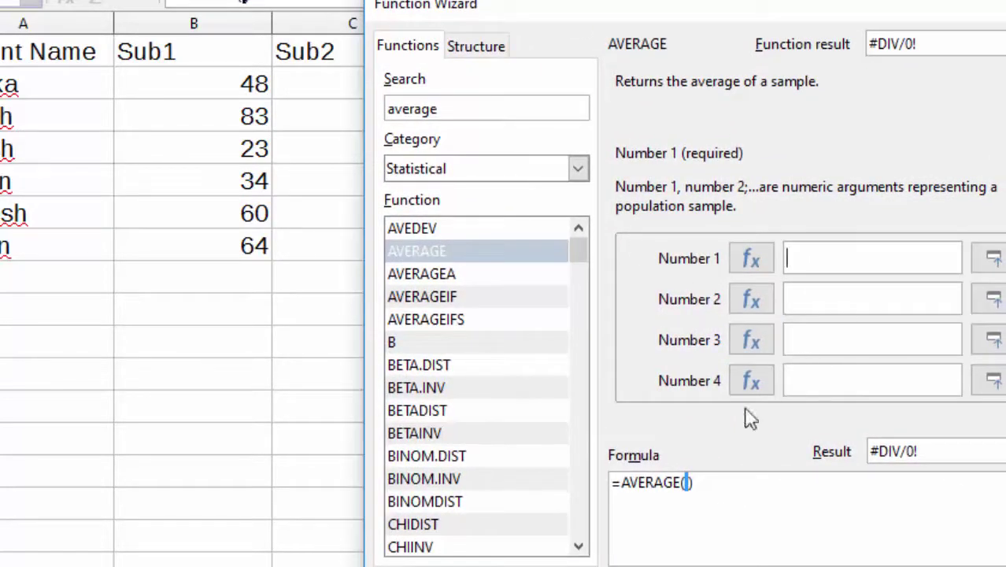
pyautogui.write('b2')
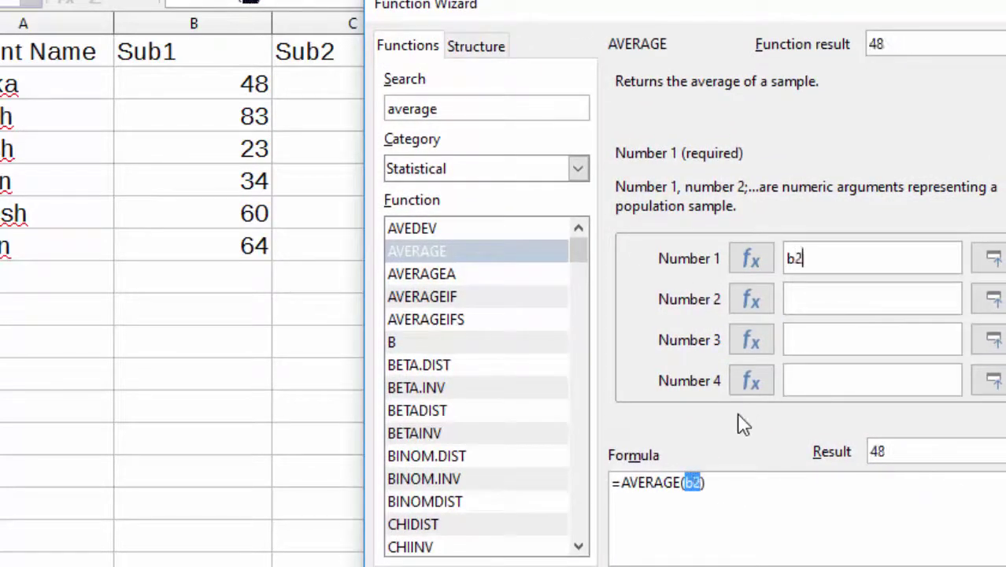
pyautogui.write(':b')
pyautogui.press('BackSpace')
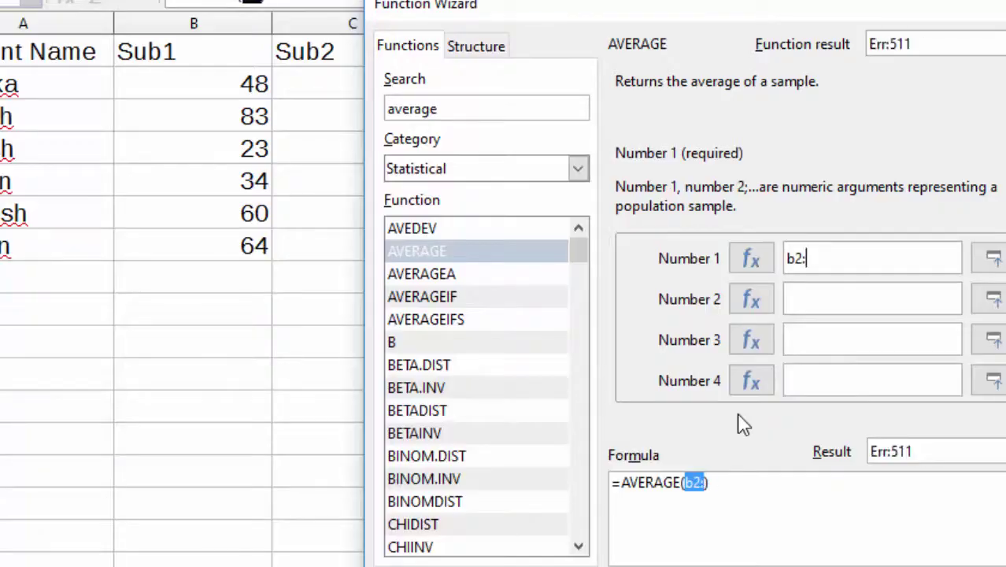
pyautogui.write('f2')
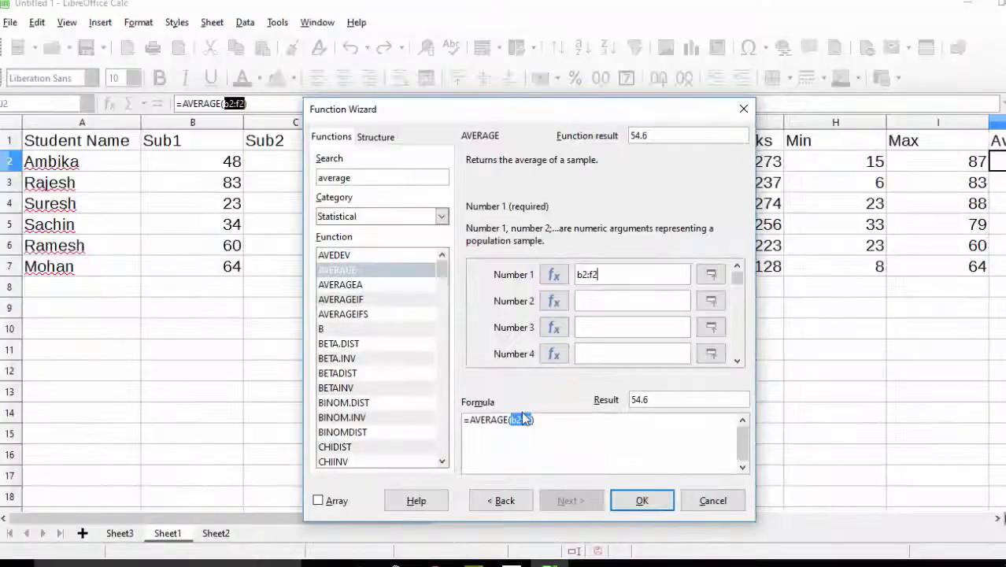
pyautogui.click(627, 504)
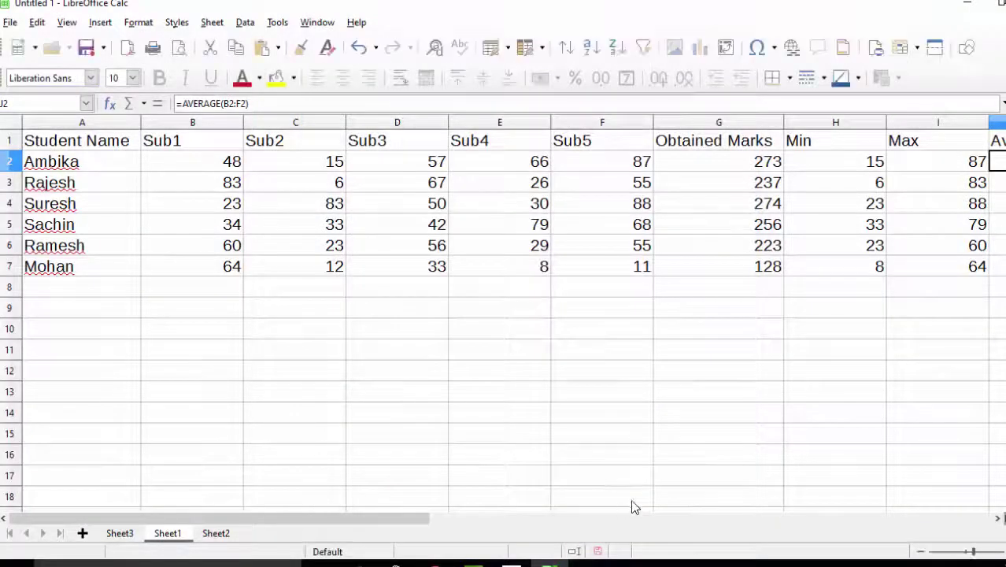
pyautogui.moveTo(391, 516); pyautogui.dragTo(464, 512)
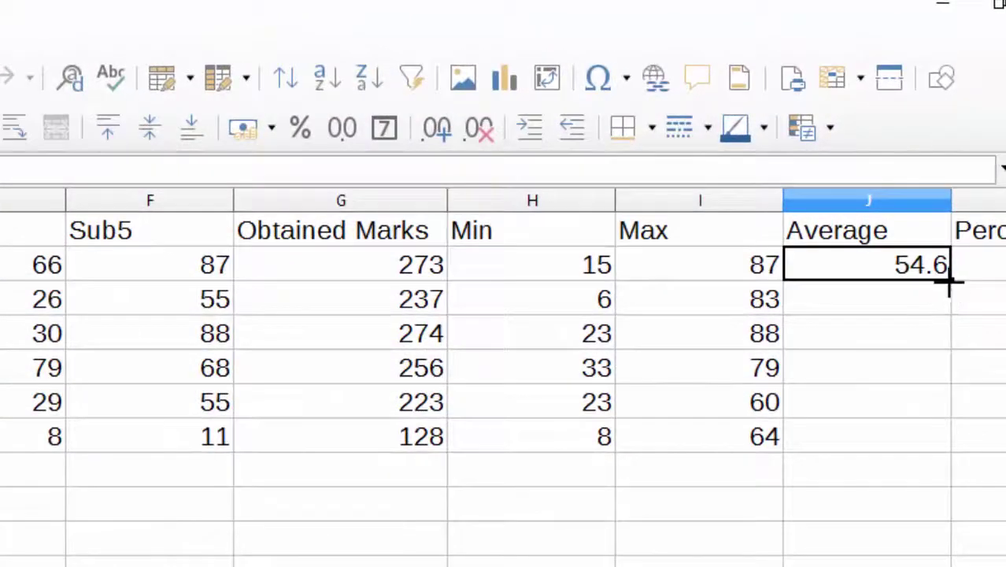
pyautogui.doubleClick(958, 244)
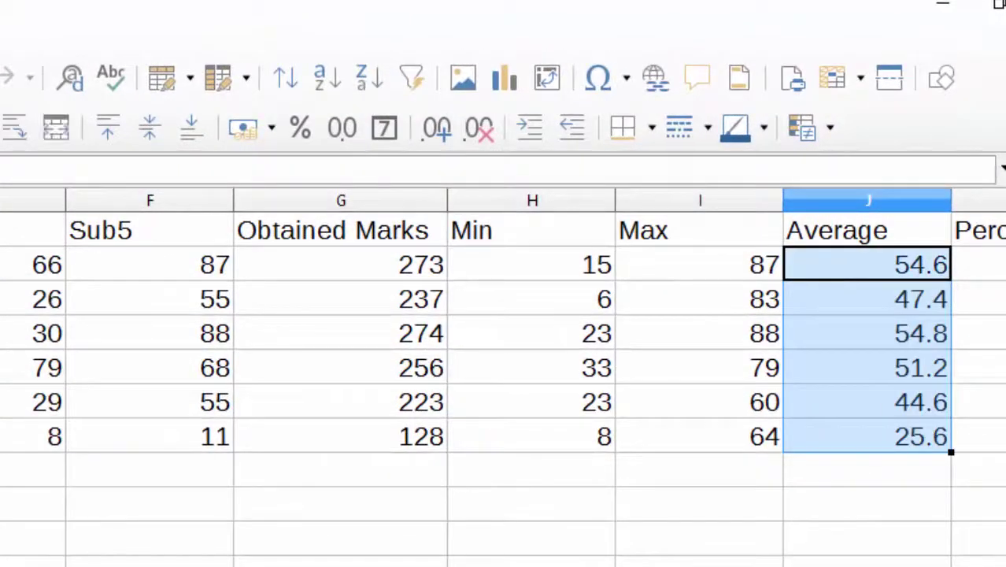
pyautogui.hscroll(1, 504, 355)
pyautogui.hscroll(2, 504, 354)
# Enter =G2*100/500 in K2, giving the first student 54.6 percent
pyautogui.click(529, 272)
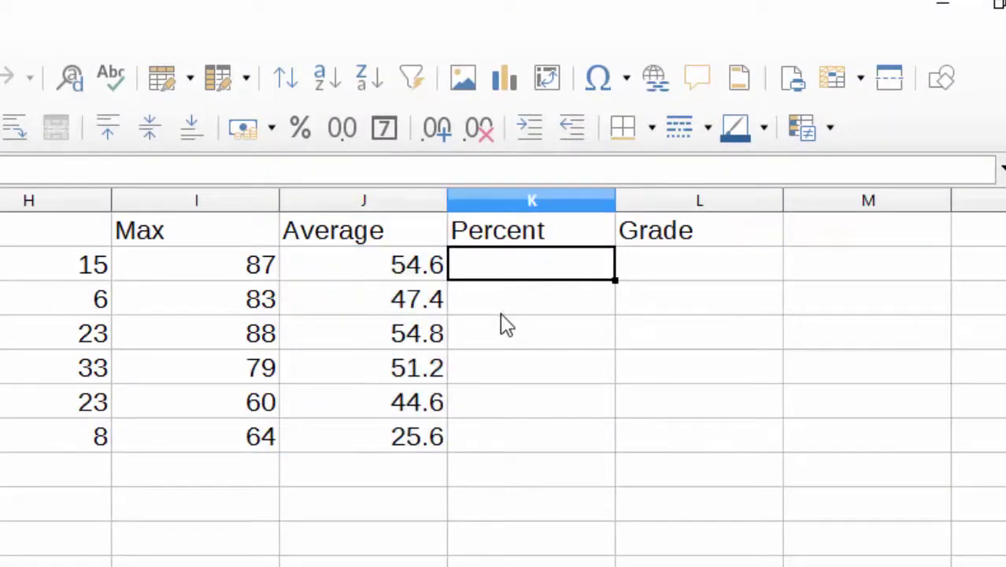
pyautogui.write('=p')
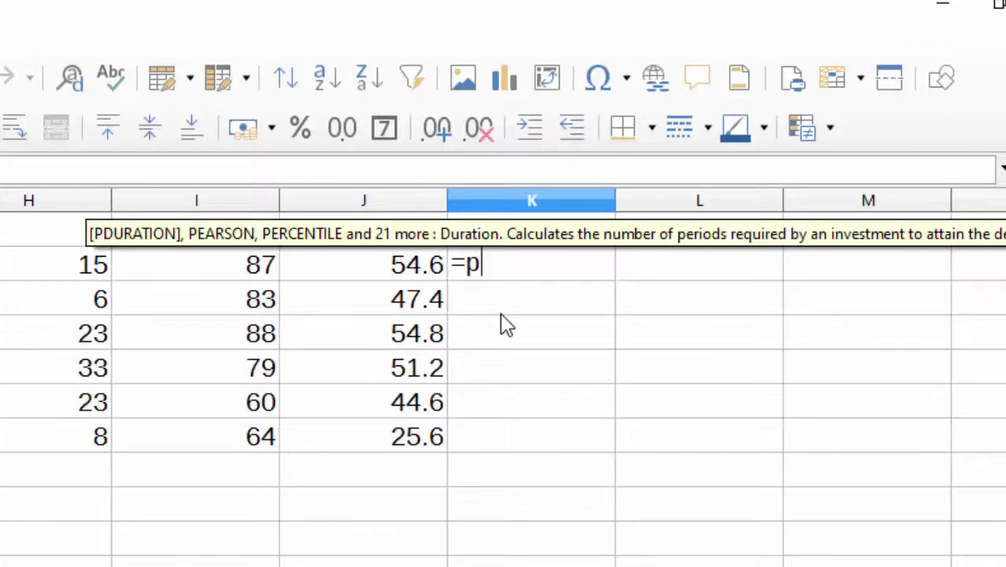
pyautogui.press('BackSpace')
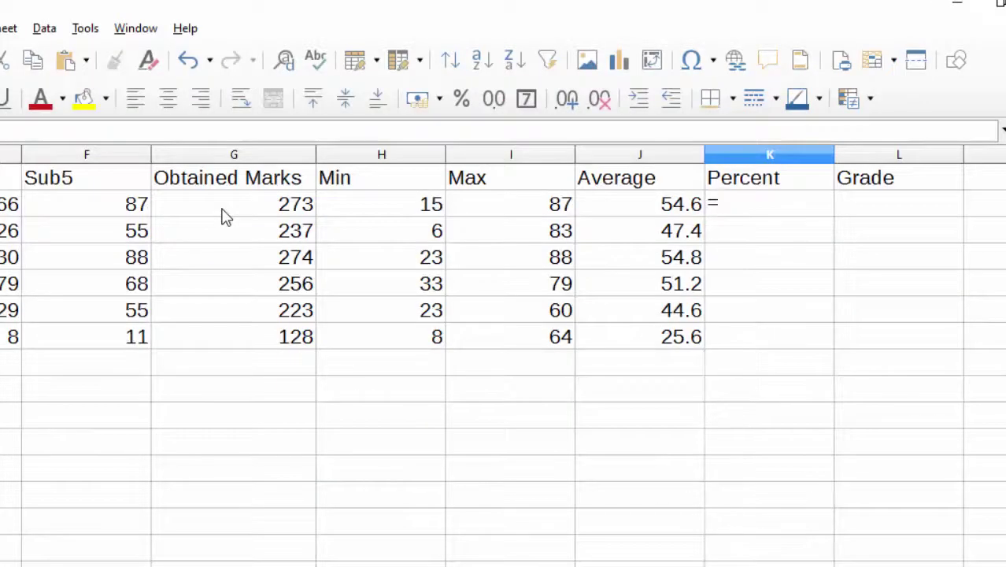
pyautogui.click(224, 214)
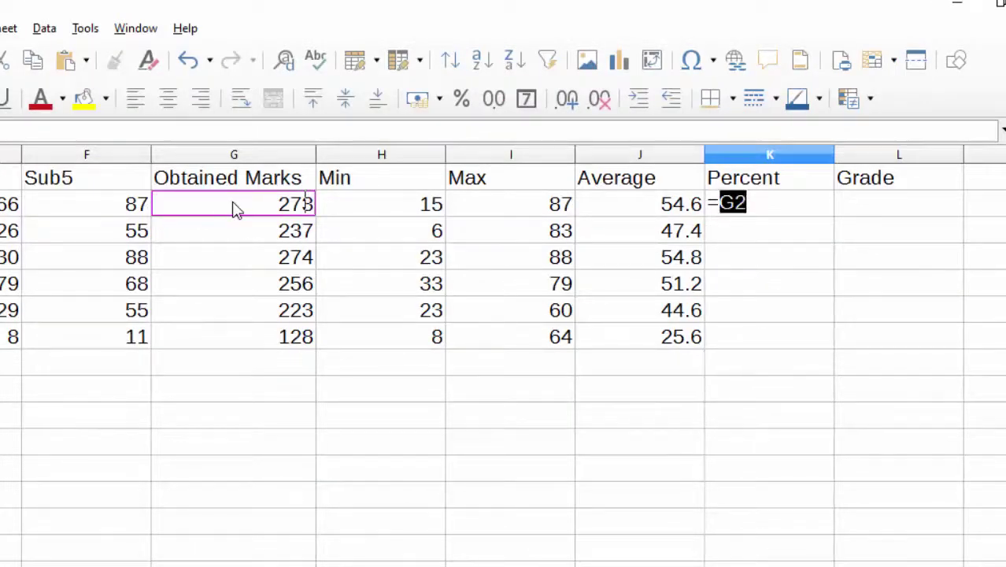
pyautogui.write('*100/')
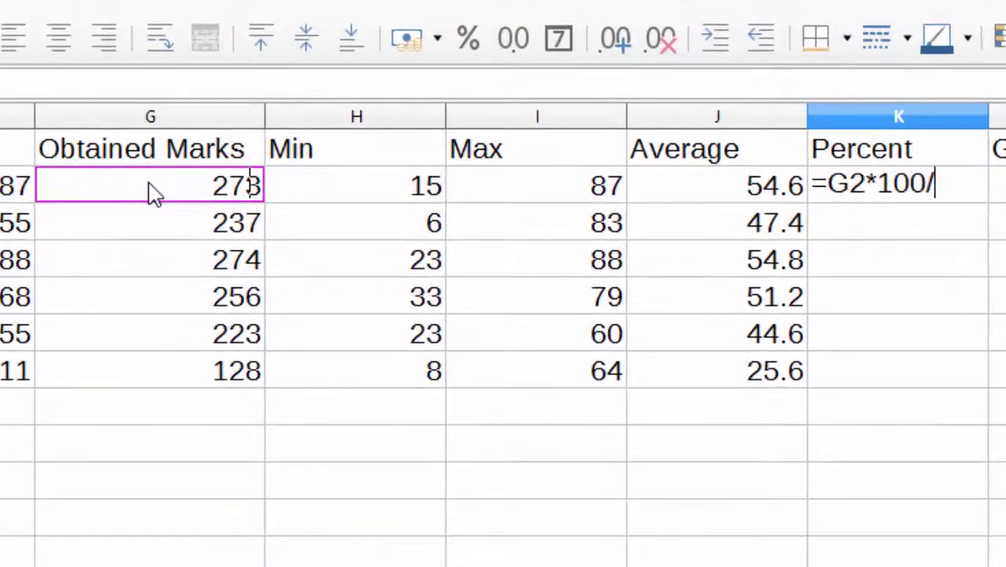
pyautogui.write('5')
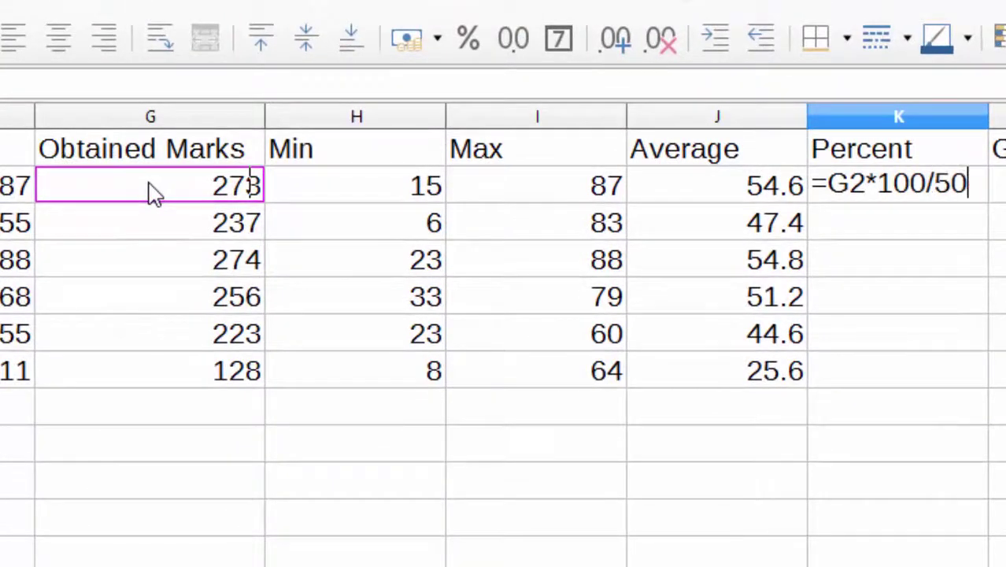
pyautogui.write('0')
pyautogui.press('Return')
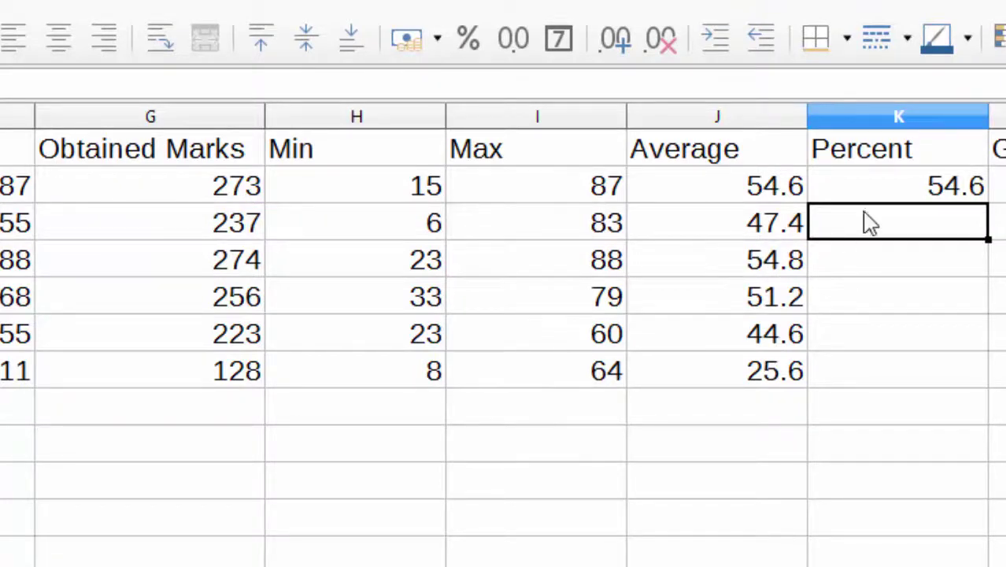